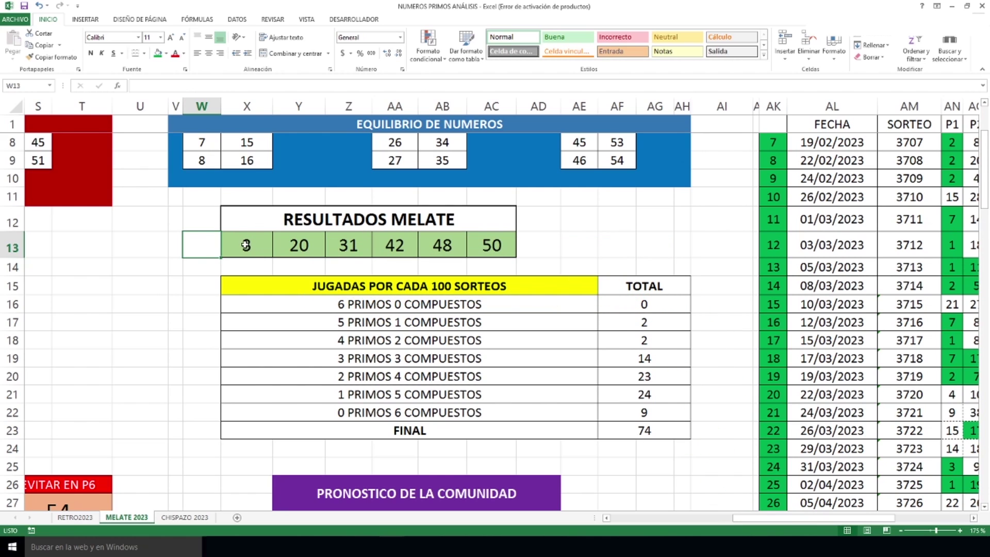
Go through the six drawn numbers in the RESULTADOS MELATE row one by one
{"action": "left_click", "coordinate": [246, 245]}
{"action": "left_click", "coordinate": [297, 246]}
{"action": "left_click", "coordinate": [331, 246]}
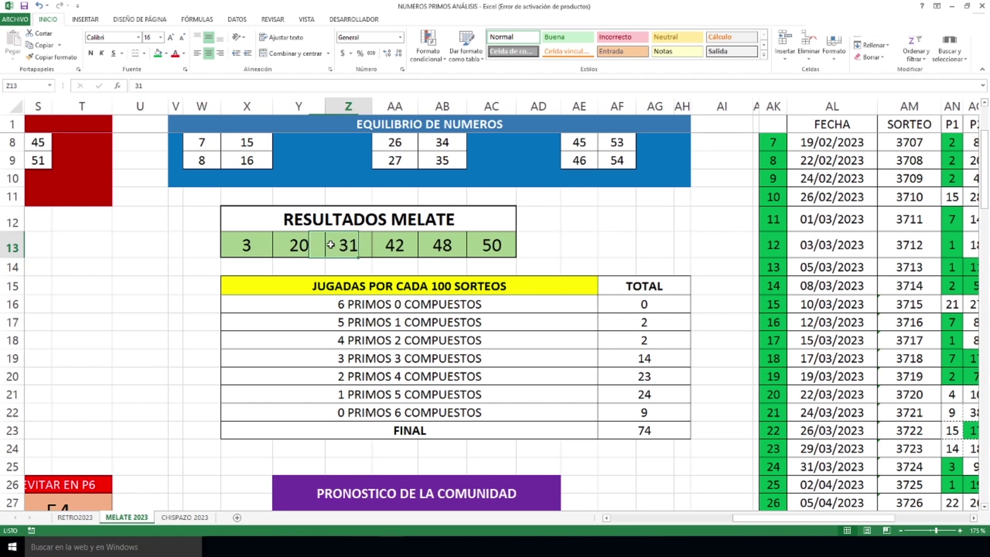
{"action": "left_click", "coordinate": [395, 246]}
{"action": "left_click", "coordinate": [442, 246]}
{"action": "left_click", "coordinate": [492, 247]}
Examine the latest draw, sorteo 3774, in the draw history and its mark in the 2p/4c column
{"action": "left_click_drag", "start_coordinate": [737, 518], "coordinate": [812, 518]}
{"action": "scroll", "coordinate": [745, 346], "scroll_direction": "down", "scroll_amount": 6}
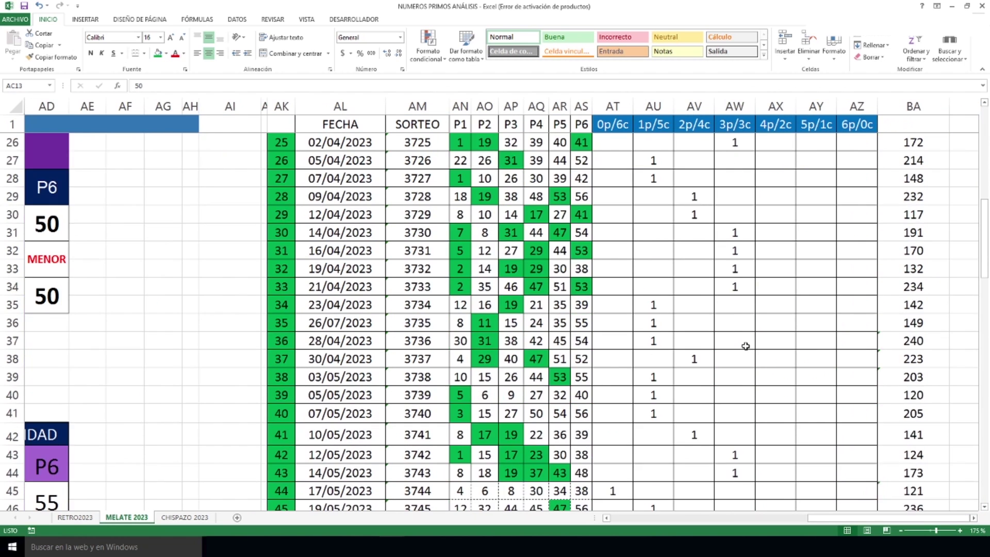
{"action": "scroll", "coordinate": [745, 346], "scroll_direction": "down", "scroll_amount": 14}
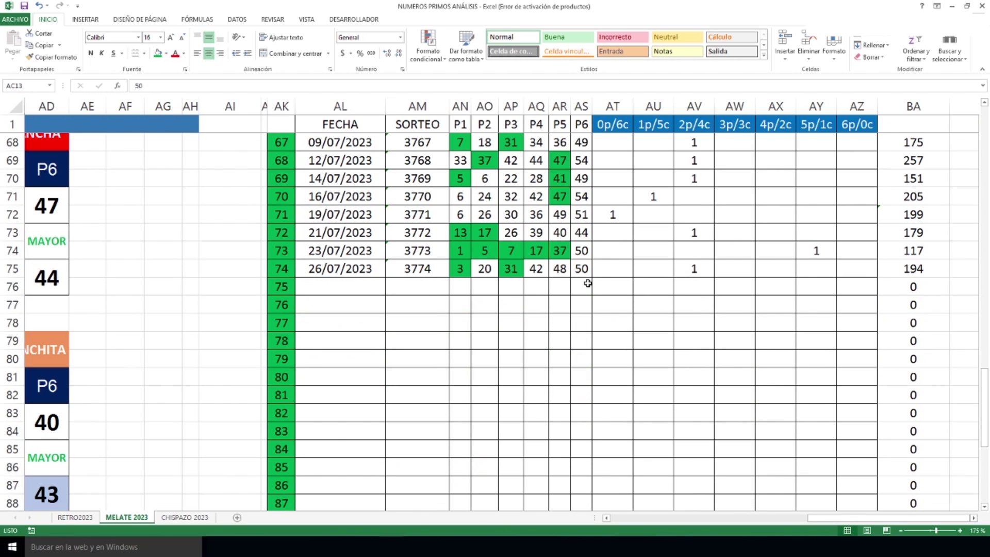
{"action": "left_click", "coordinate": [686, 271]}
Check the total for 2 PRIMOS 4 COMPUESTOS in the JUGADAS POR CADA 100 SORTEOS table
{"action": "scroll", "coordinate": [680, 356], "scroll_direction": "up", "scroll_amount": 18}
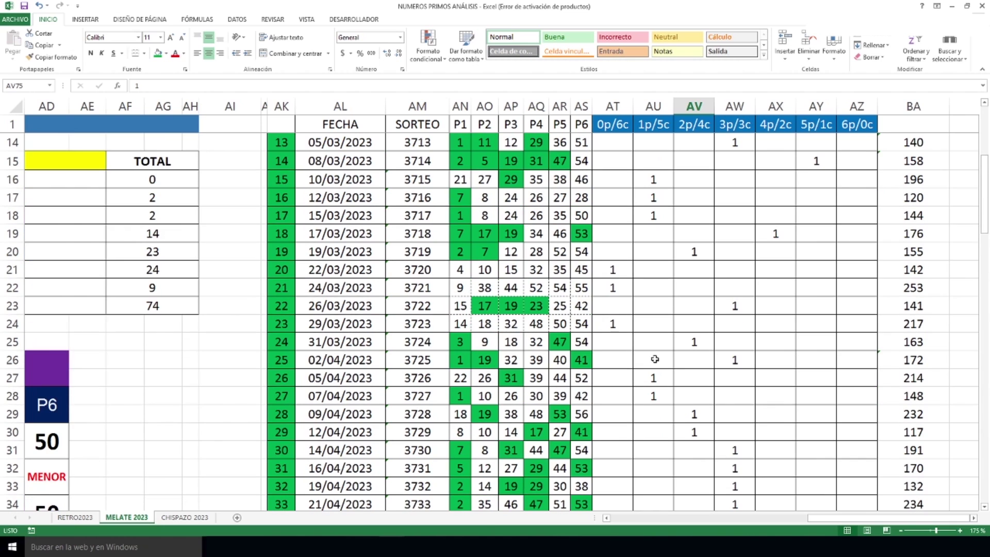
{"action": "left_click_drag", "start_coordinate": [898, 518], "coordinate": [819, 518]}
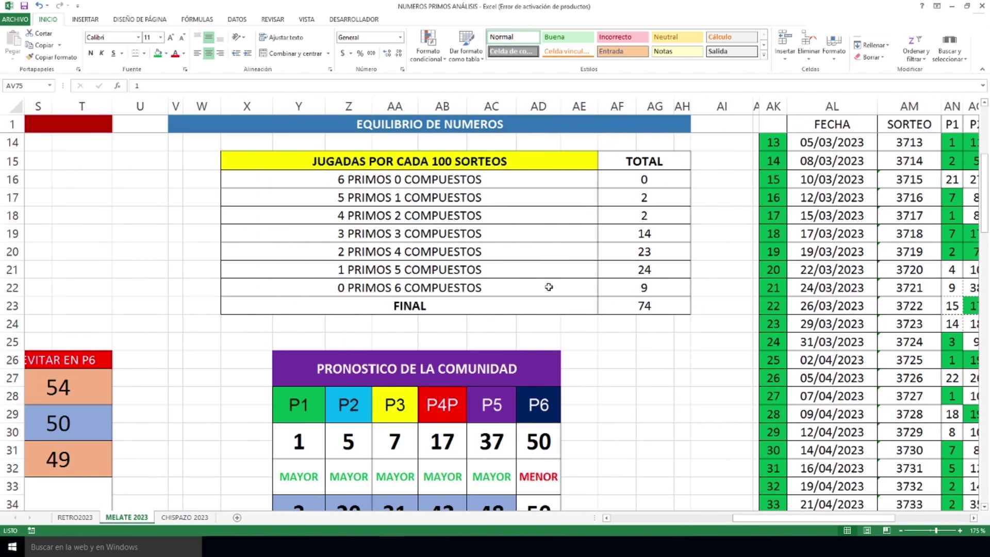
{"action": "left_click", "coordinate": [624, 252]}
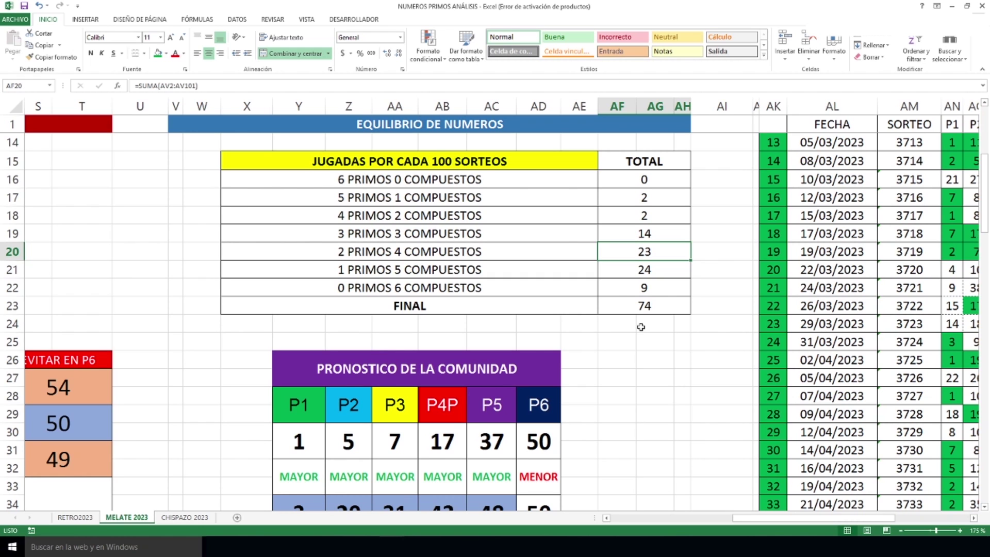
Review the table of numbers to avoid per position, focusing on the blue cell under EVITAR EN P6
{"action": "left_click_drag", "start_coordinate": [769, 519], "coordinate": [645, 518]}
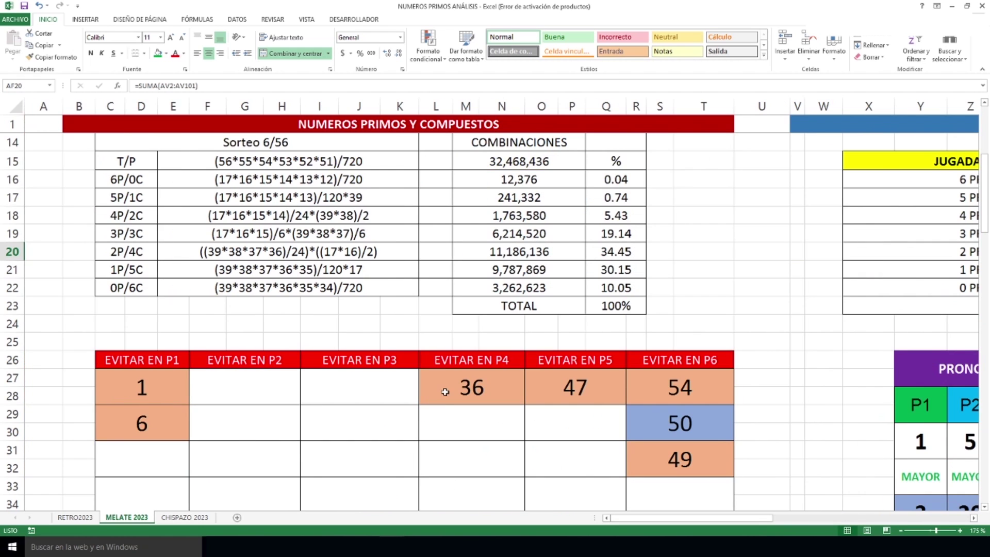
{"action": "scroll", "coordinate": [445, 392], "scroll_direction": "down", "scroll_amount": 3}
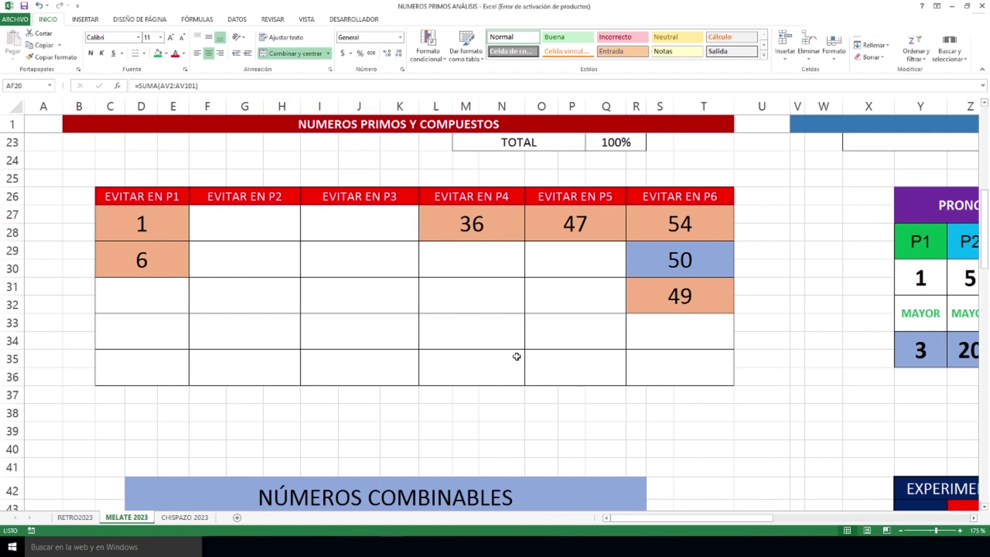
{"action": "left_click", "coordinate": [692, 261]}
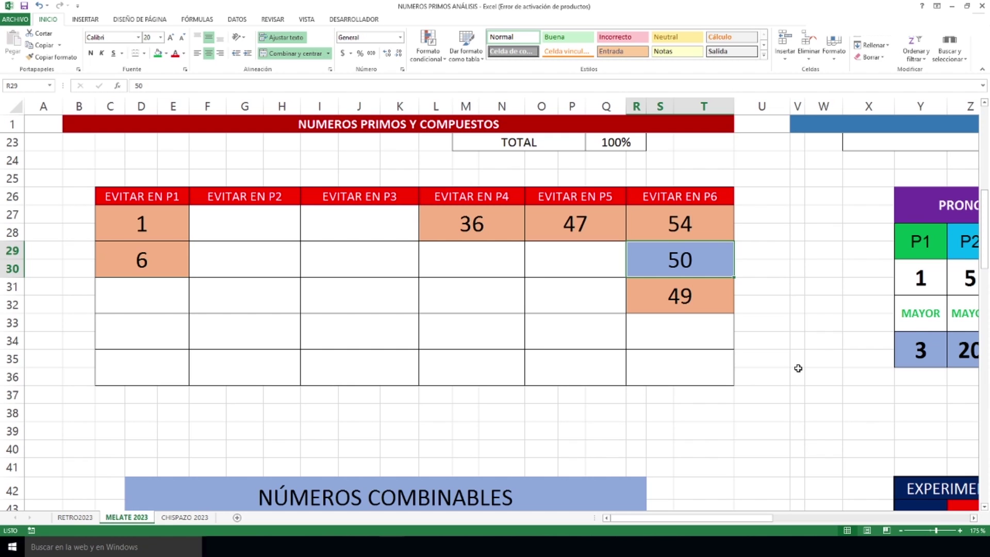
Compare the reference numbers, MAYOR/MENOR predictions and drawn numbers in the PRONOSTICO DE LA COMUNIDAD table
{"action": "left_click_drag", "start_coordinate": [672, 521], "coordinate": [764, 517]}
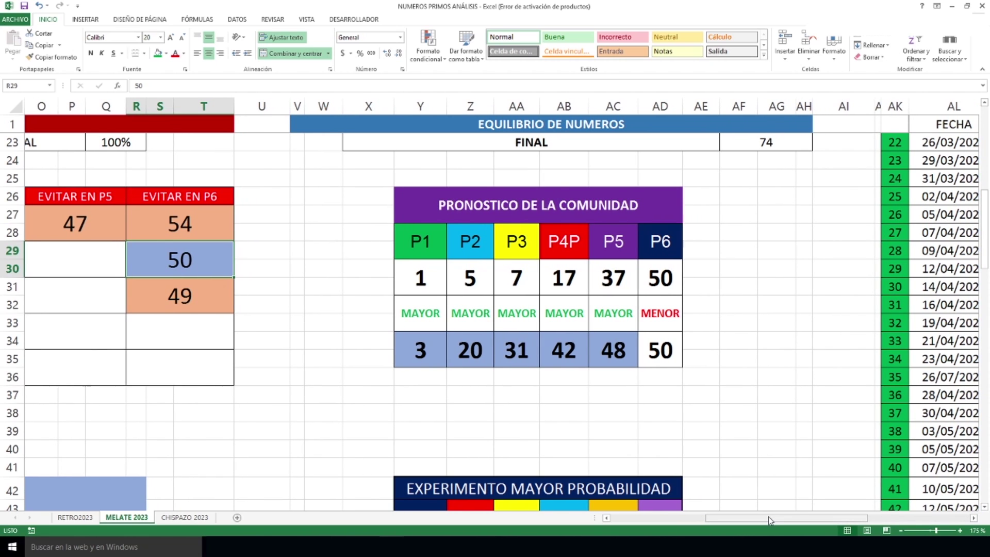
{"action": "left_click_drag", "start_coordinate": [439, 319], "coordinate": [612, 324]}
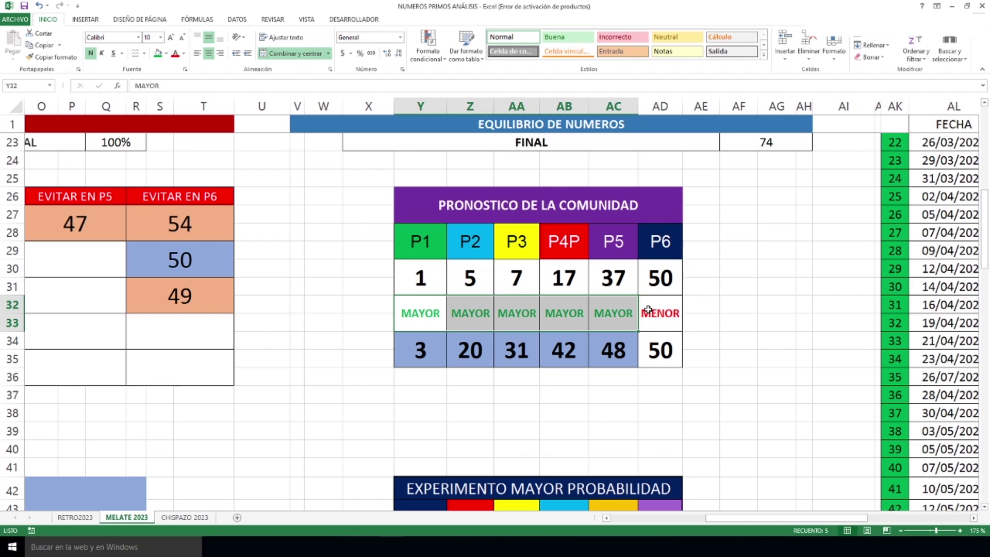
{"action": "left_click_drag", "start_coordinate": [655, 277], "coordinate": [661, 354]}
{"action": "left_click_drag", "start_coordinate": [420, 351], "coordinate": [605, 354]}
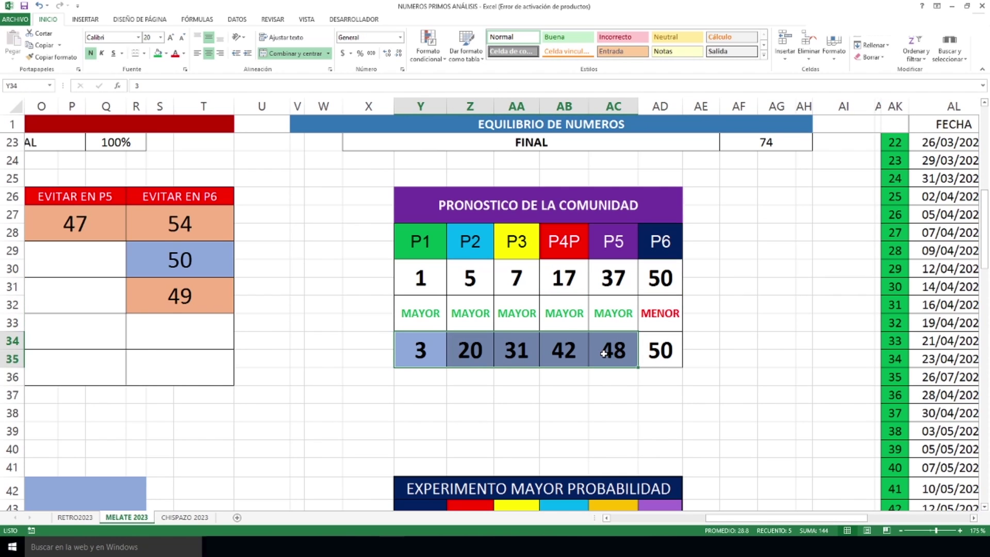
{"action": "left_click_drag", "start_coordinate": [428, 280], "coordinate": [617, 278]}
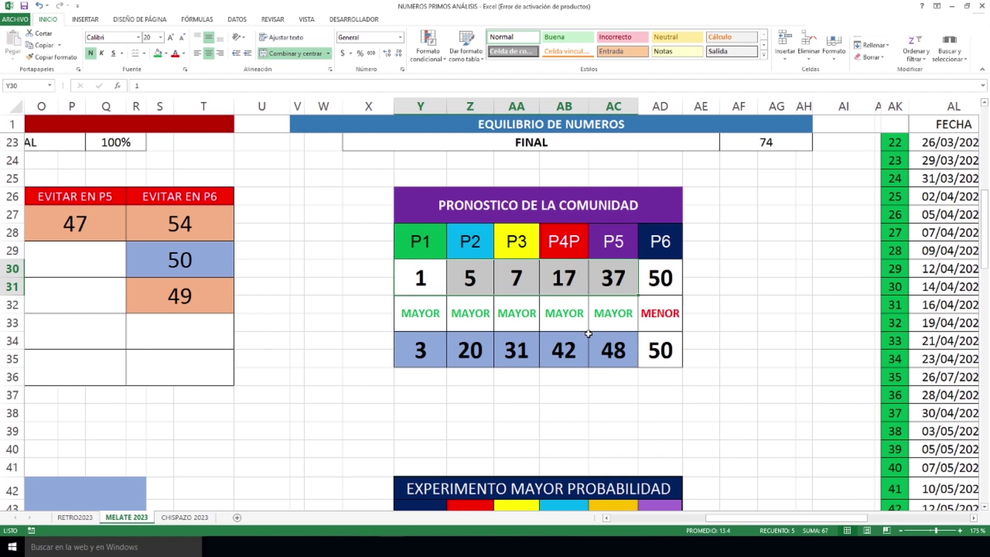
Inspect the blue-highlighted matches 3, 20, 48 and 50 in the NÚMEROS COMBINABLES table
{"action": "left_click_drag", "start_coordinate": [787, 522], "coordinate": [692, 523]}
{"action": "scroll", "coordinate": [426, 346], "scroll_direction": "down", "scroll_amount": 4}
{"action": "scroll", "coordinate": [427, 340], "scroll_direction": "down", "scroll_amount": 2}
{"action": "scroll", "coordinate": [426, 340], "scroll_direction": "up", "scroll_amount": 1}
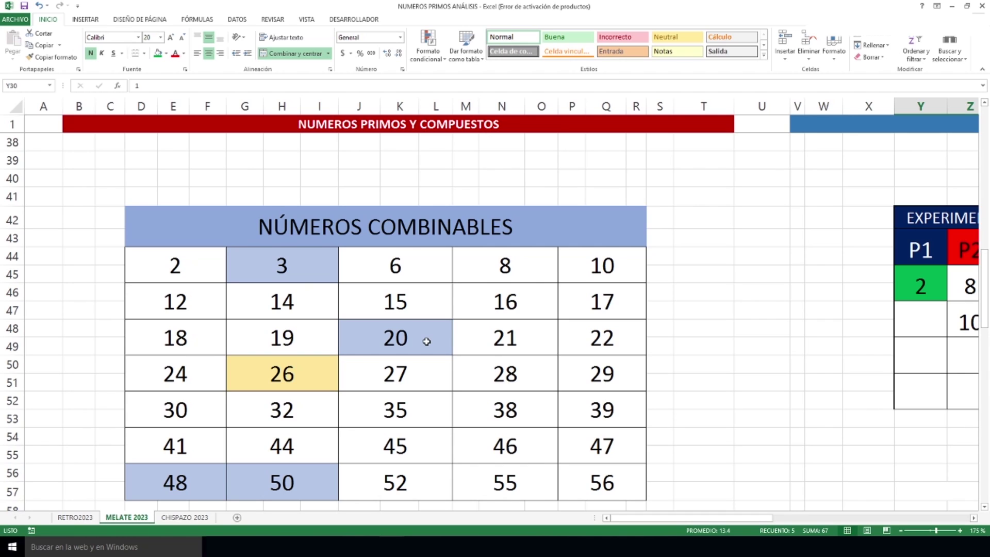
{"action": "left_click", "coordinate": [310, 261]}
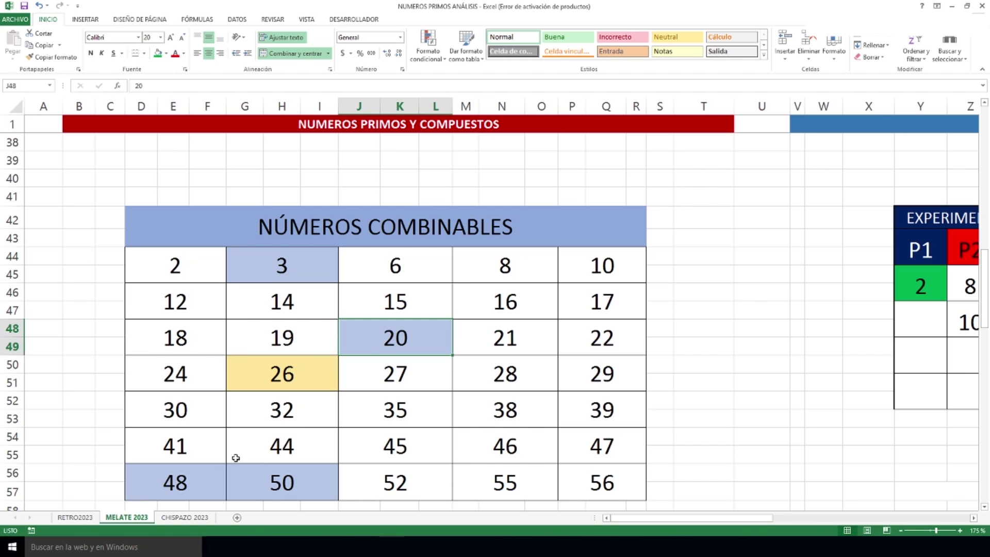
{"action": "left_click", "coordinate": [194, 479]}
{"action": "left_click", "coordinate": [275, 489]}
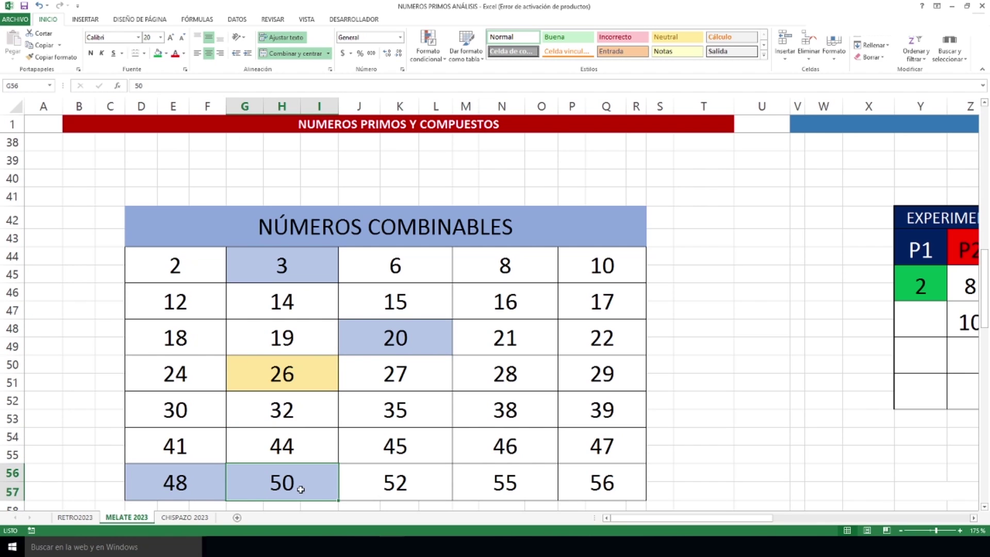
Cross-check the 50 under EVITAR EN P6 against NÚMEROS COMBINABLES, and examine the yellow 26 cell there
{"action": "scroll", "coordinate": [356, 455], "scroll_direction": "up", "scroll_amount": 4}
{"action": "left_click", "coordinate": [679, 211]}
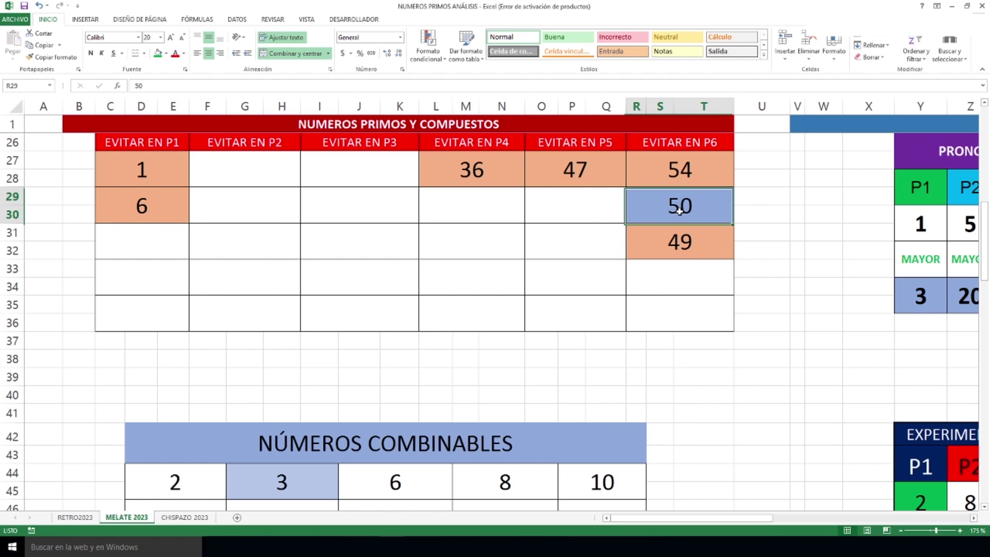
{"action": "scroll", "coordinate": [666, 232], "scroll_direction": "down", "scroll_amount": 6}
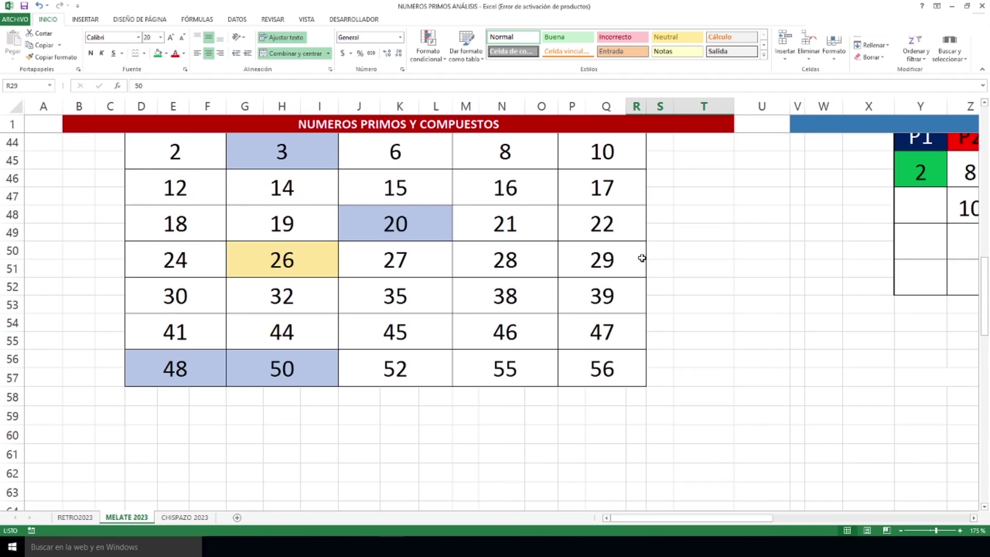
{"action": "left_click", "coordinate": [273, 379]}
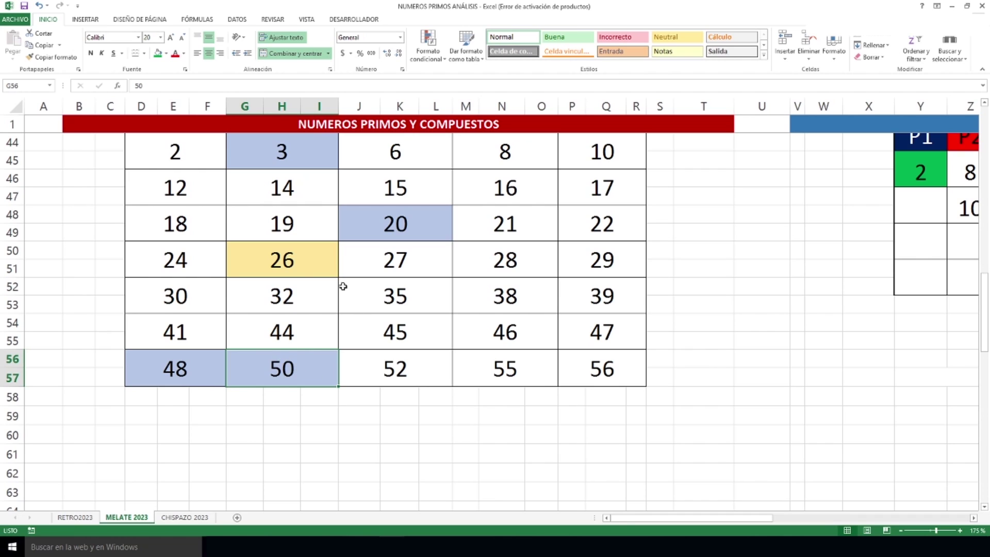
{"action": "left_click", "coordinate": [316, 265]}
Examine the EXPERIMENTO MAYOR PROBABILIDAD table, focusing on 50 under P5 and 41 under P4
{"action": "left_click_drag", "start_coordinate": [644, 518], "coordinate": [759, 427]}
{"action": "scroll", "coordinate": [758, 425], "scroll_direction": "up", "scroll_amount": 2}
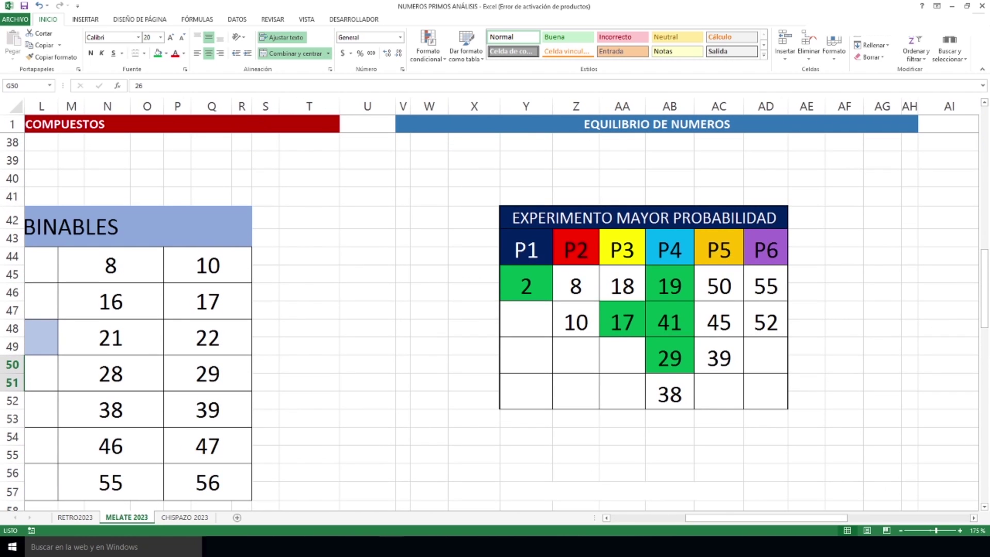
{"action": "left_click_drag", "start_coordinate": [692, 522], "coordinate": [710, 519]}
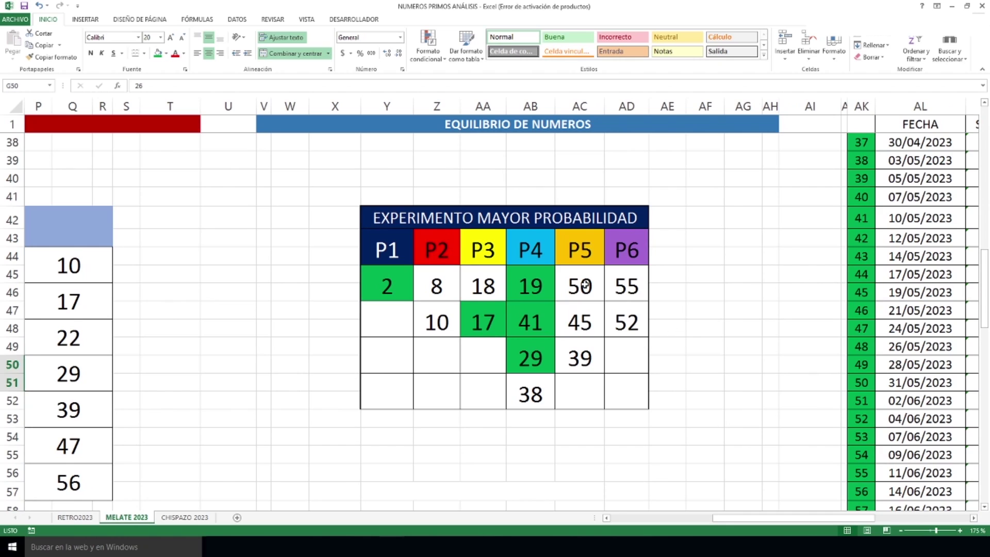
{"action": "left_click", "coordinate": [585, 284]}
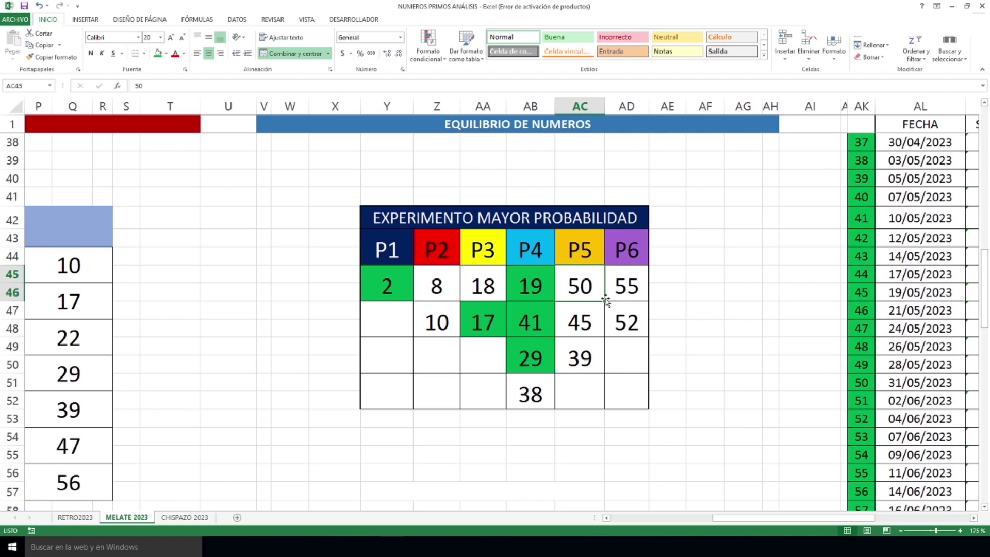
{"action": "left_click", "coordinate": [550, 323]}
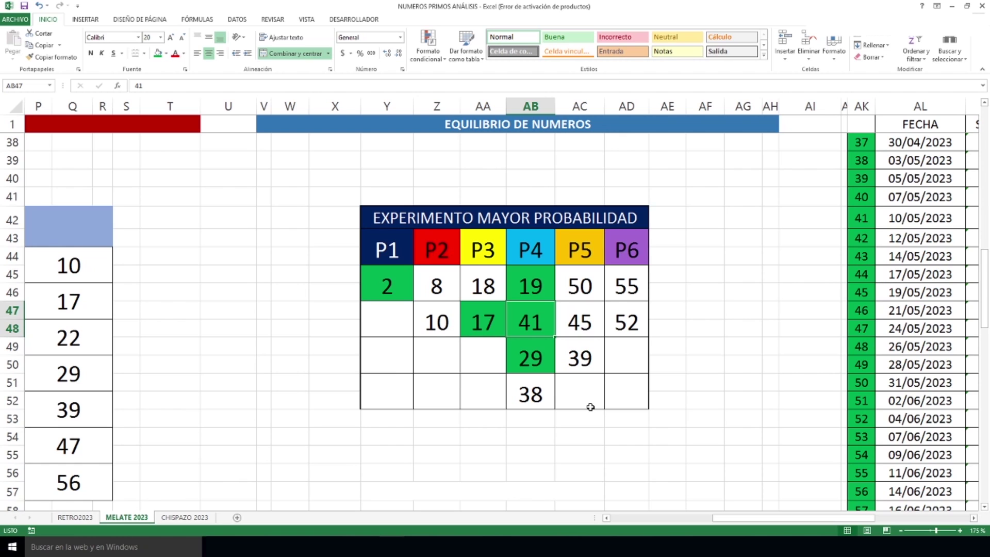
Compare reference number, prediction and drawn number position by position through P6 in the PRONOSTICO DE LA COMUNIDAD REVANCHA table
{"action": "scroll", "coordinate": [591, 407], "scroll_direction": "down", "scroll_amount": 8}
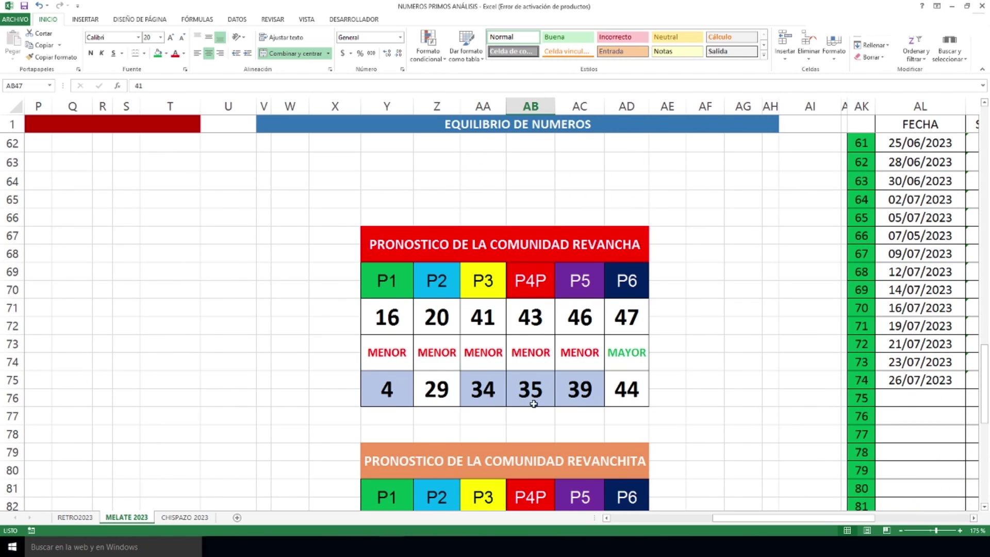
{"action": "scroll", "coordinate": [502, 384], "scroll_direction": "down", "scroll_amount": 1}
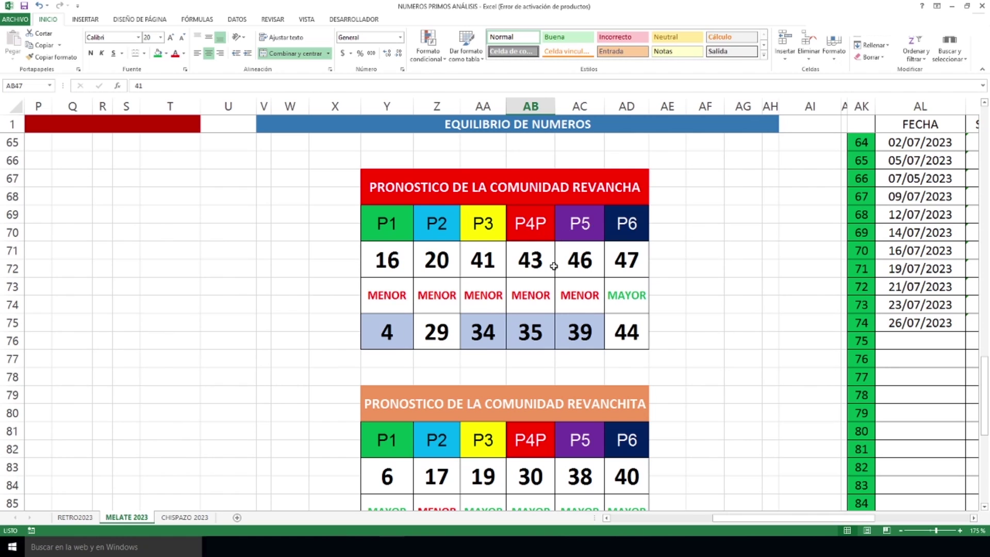
{"action": "scroll", "coordinate": [553, 266], "scroll_direction": "up", "scroll_amount": 1}
{"action": "left_click_drag", "start_coordinate": [423, 278], "coordinate": [434, 346]}
{"action": "left_click_drag", "start_coordinate": [481, 268], "coordinate": [487, 348]}
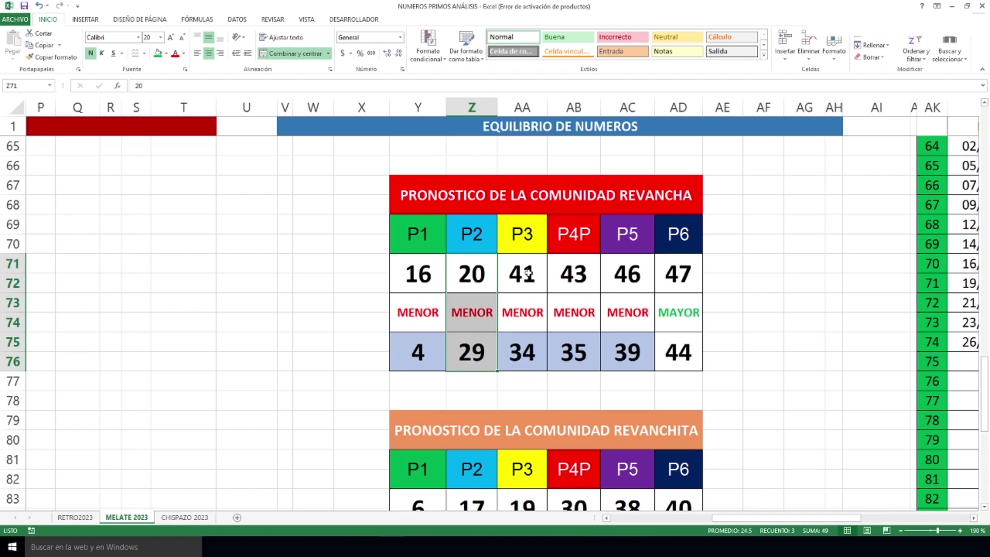
{"action": "left_click_drag", "start_coordinate": [528, 273], "coordinate": [530, 363]}
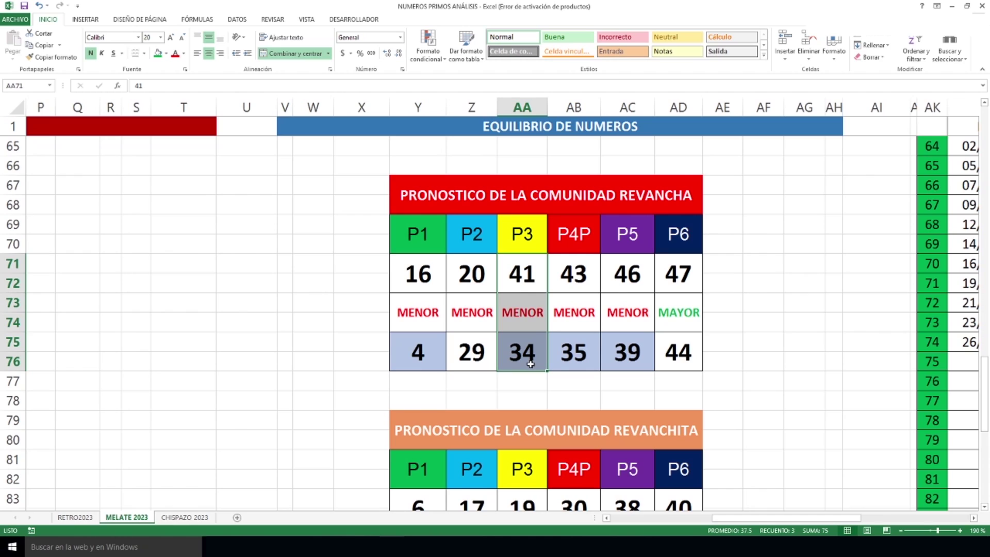
{"action": "left_click_drag", "start_coordinate": [577, 269], "coordinate": [578, 356]}
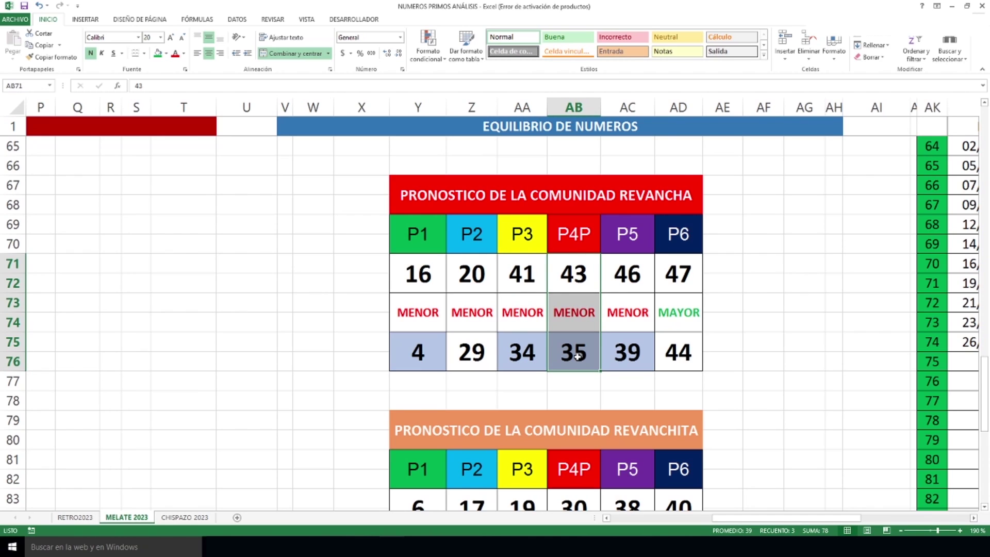
{"action": "left_click_drag", "start_coordinate": [635, 271], "coordinate": [631, 352]}
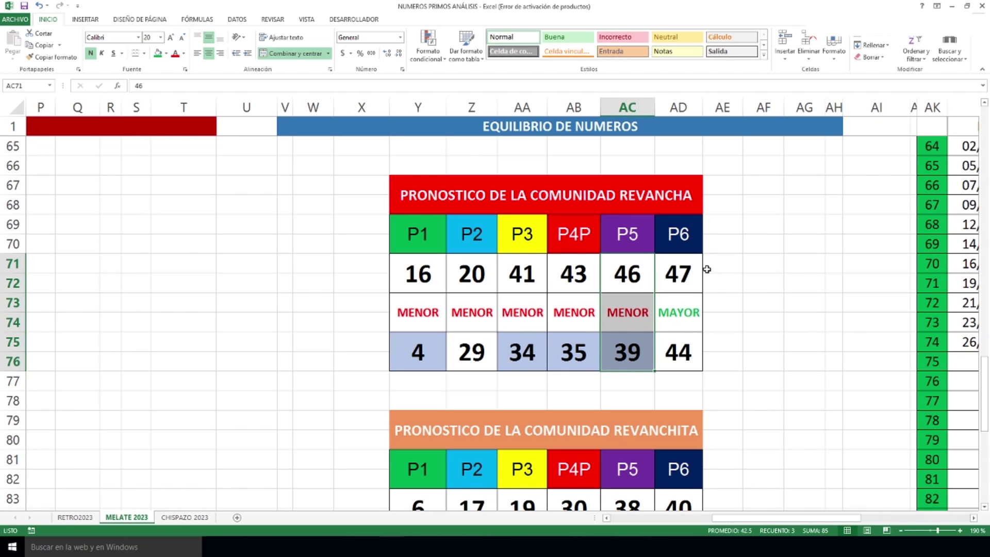
{"action": "left_click_drag", "start_coordinate": [685, 269], "coordinate": [683, 363]}
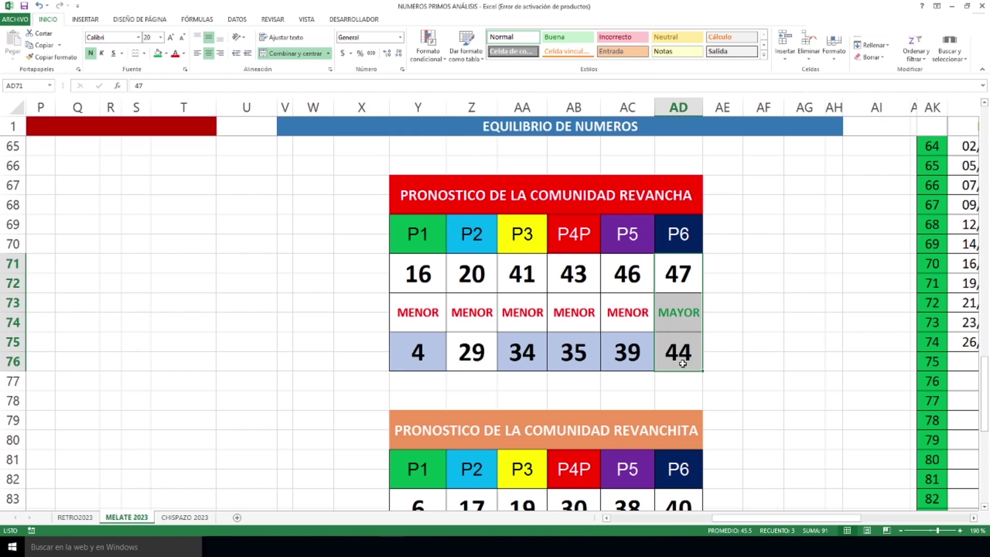
Compare reference number, prediction and drawn number position by position from P1 to P6 in the PRONOSTICO DE LA COMUNIDAD REVANCHITA table
{"action": "scroll", "coordinate": [683, 312], "scroll_direction": "down", "scroll_amount": 3}
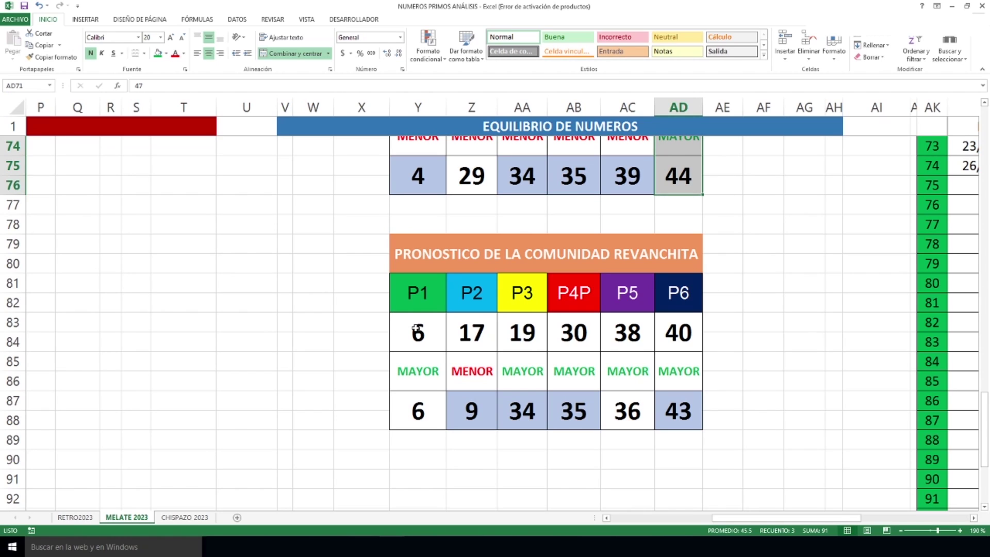
{"action": "left_click_drag", "start_coordinate": [408, 327], "coordinate": [408, 416]}
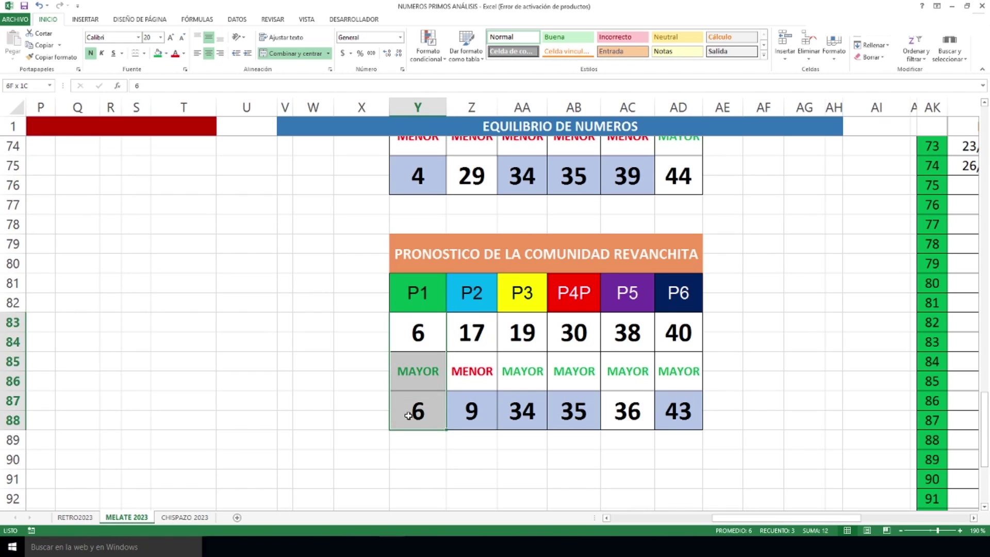
{"action": "left_click_drag", "start_coordinate": [479, 332], "coordinate": [481, 413]}
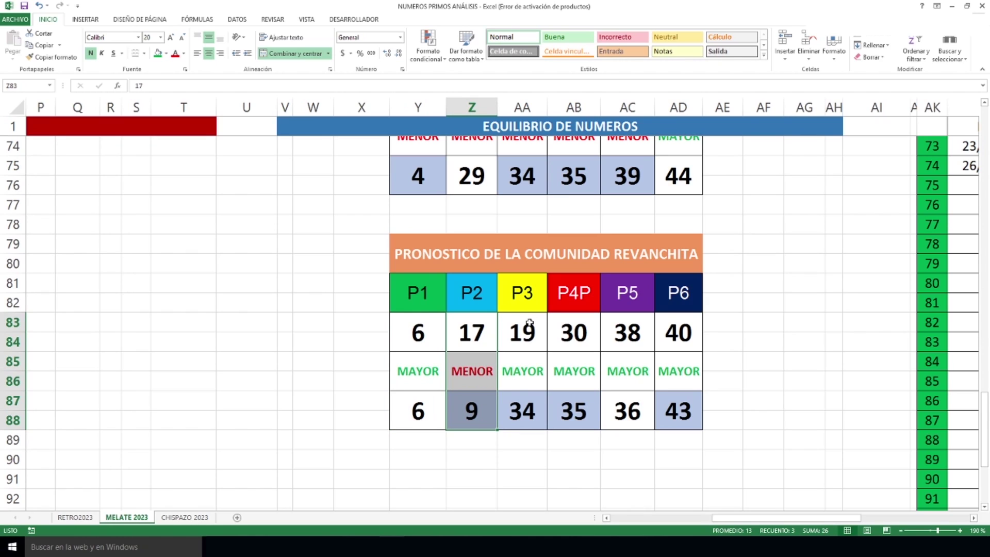
{"action": "left_click_drag", "start_coordinate": [528, 326], "coordinate": [525, 421]}
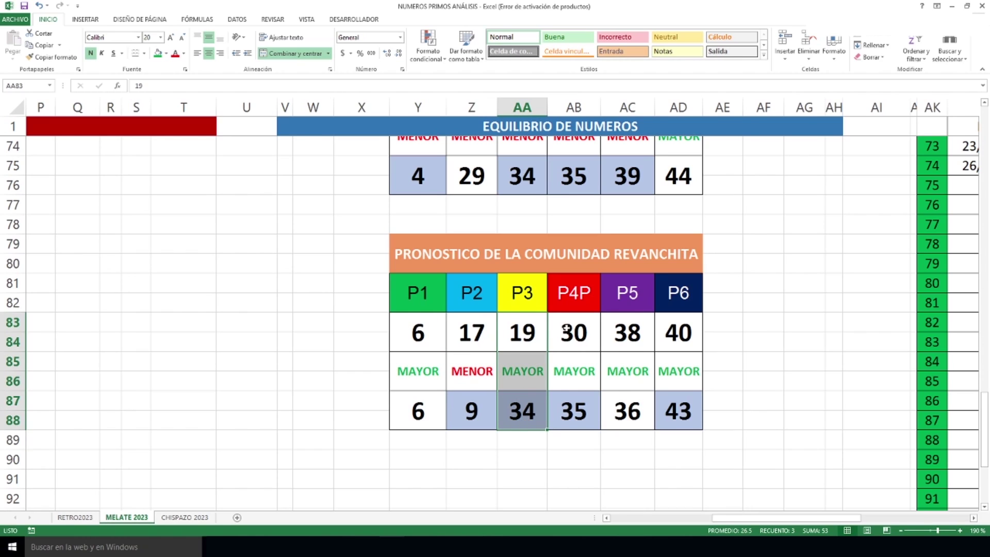
{"action": "left_click_drag", "start_coordinate": [582, 332], "coordinate": [582, 420]}
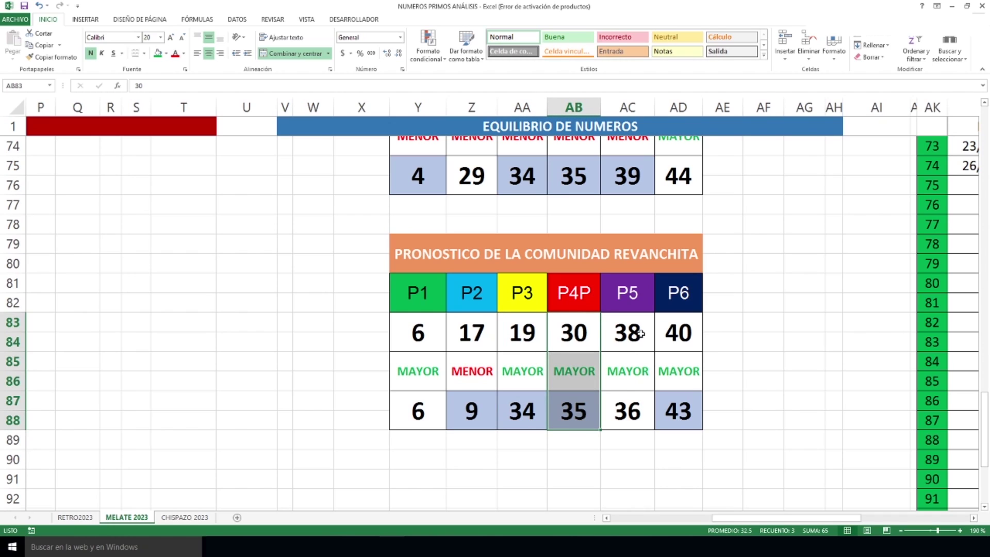
{"action": "left_click_drag", "start_coordinate": [641, 334], "coordinate": [634, 420]}
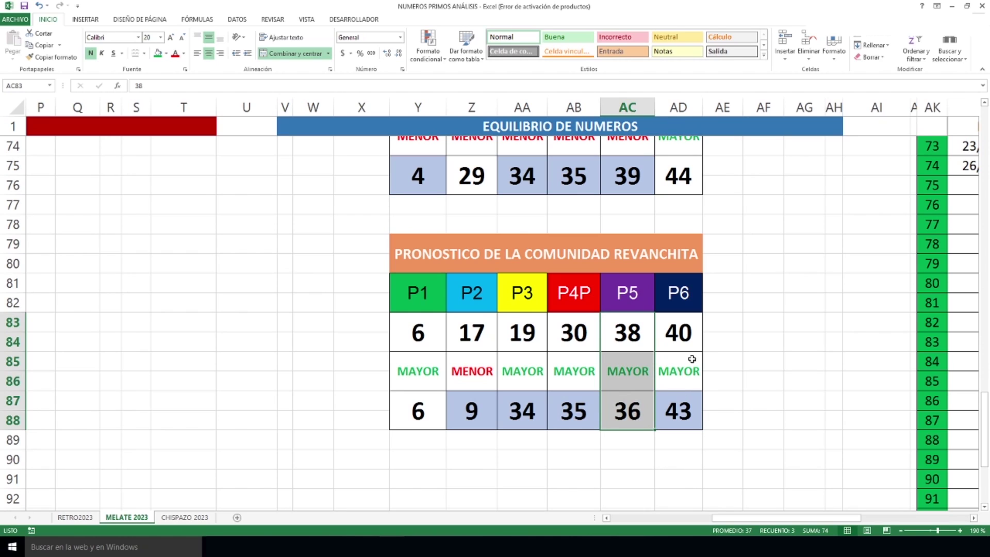
{"action": "left_click", "coordinate": [689, 328]}
{"action": "left_click_drag", "start_coordinate": [689, 328], "coordinate": [687, 424]}
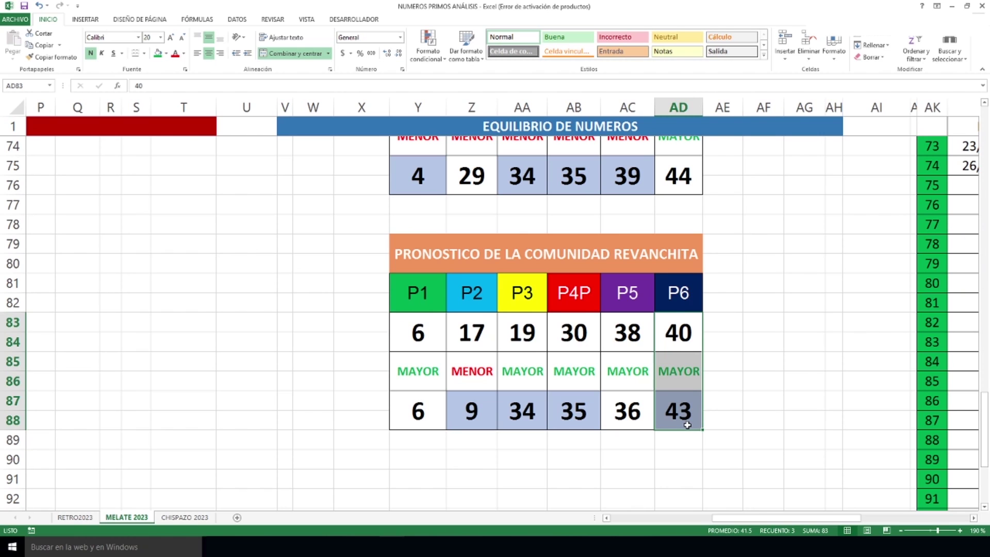
Switch to the NUMEROS PRIMOS PRONOSTICO workbook and compare totals and percentages for the 3-, 2- and 1-prime rows of JUGADAS POR CADA 100 SORTEOS
{"action": "scroll", "coordinate": [687, 424], "scroll_direction": "up", "scroll_amount": 20}
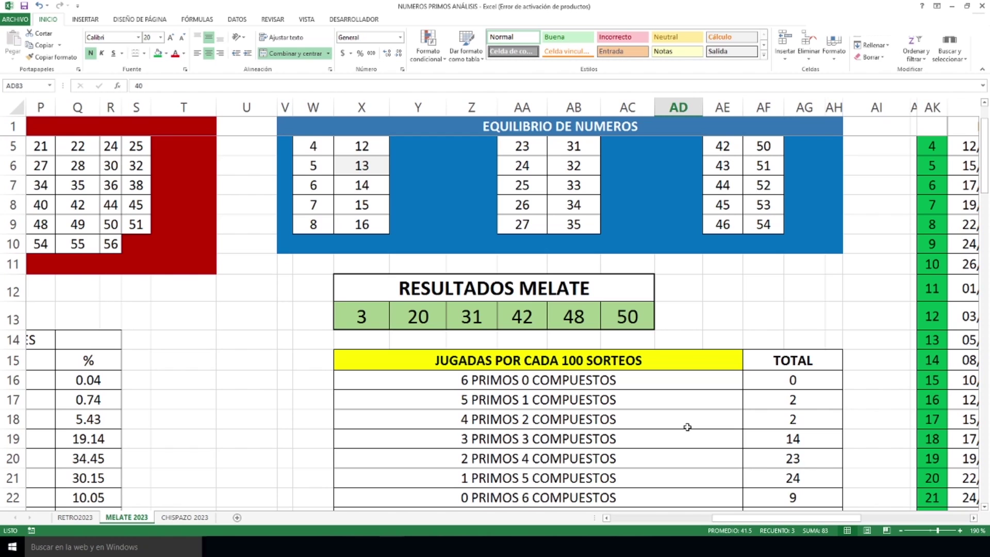
{"action": "left_click", "coordinate": [952, 7]}
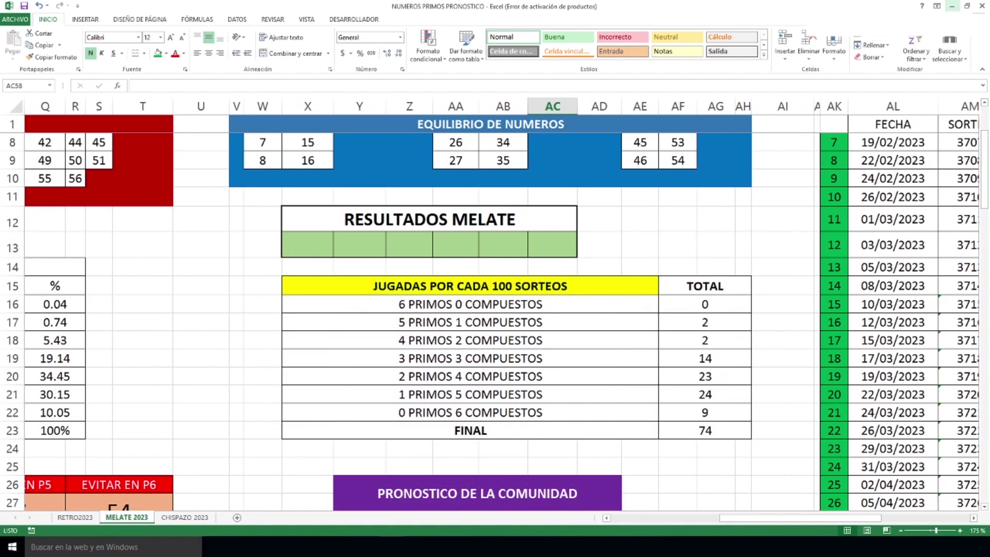
{"action": "left_click", "coordinate": [253, 225]}
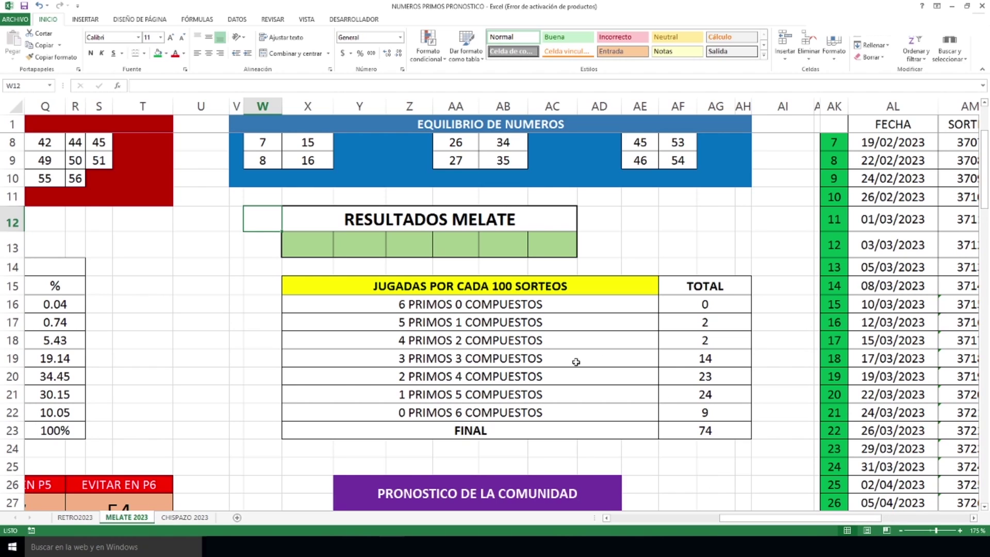
{"action": "left_click_drag", "start_coordinate": [439, 364], "coordinate": [678, 362]}
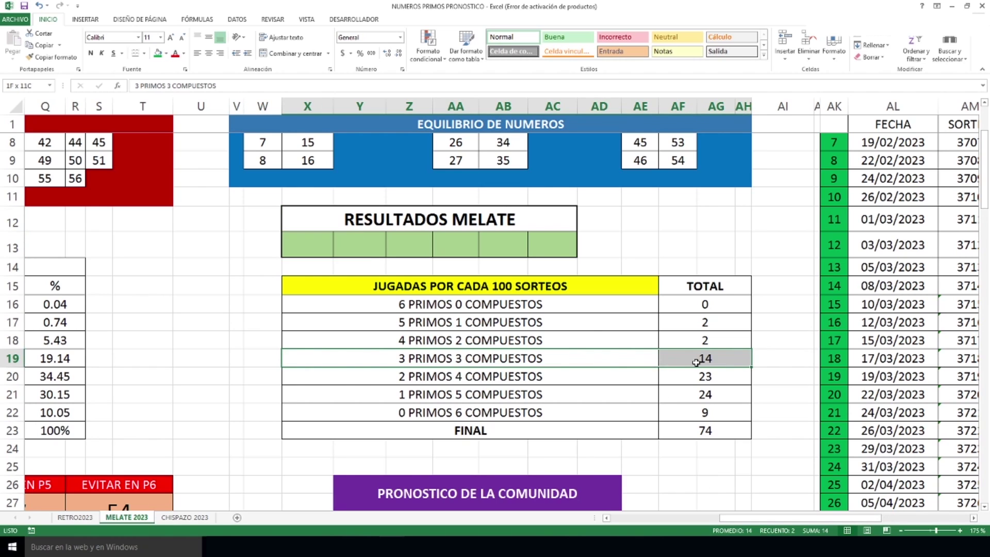
{"action": "left_click", "coordinate": [64, 357]}
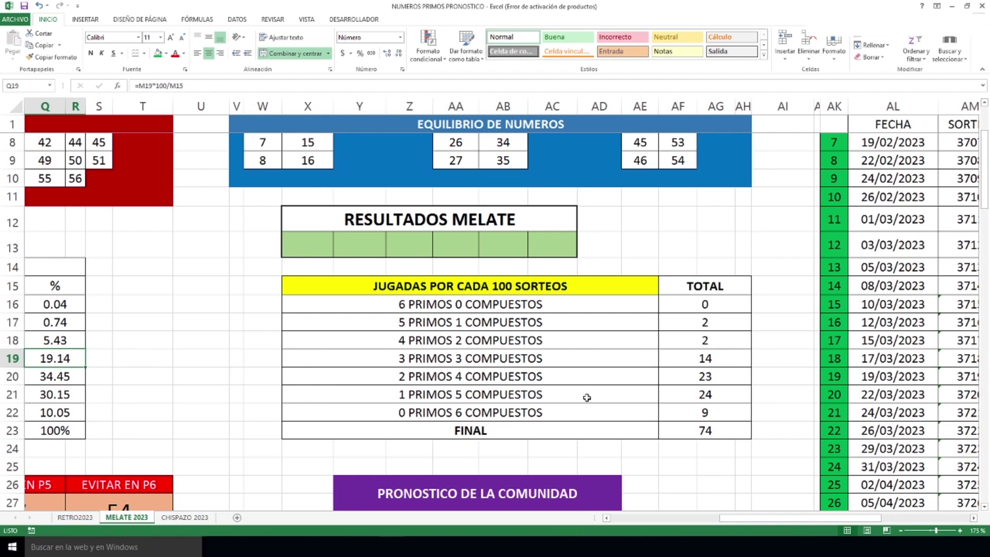
{"action": "left_click_drag", "start_coordinate": [42, 378], "coordinate": [690, 379]}
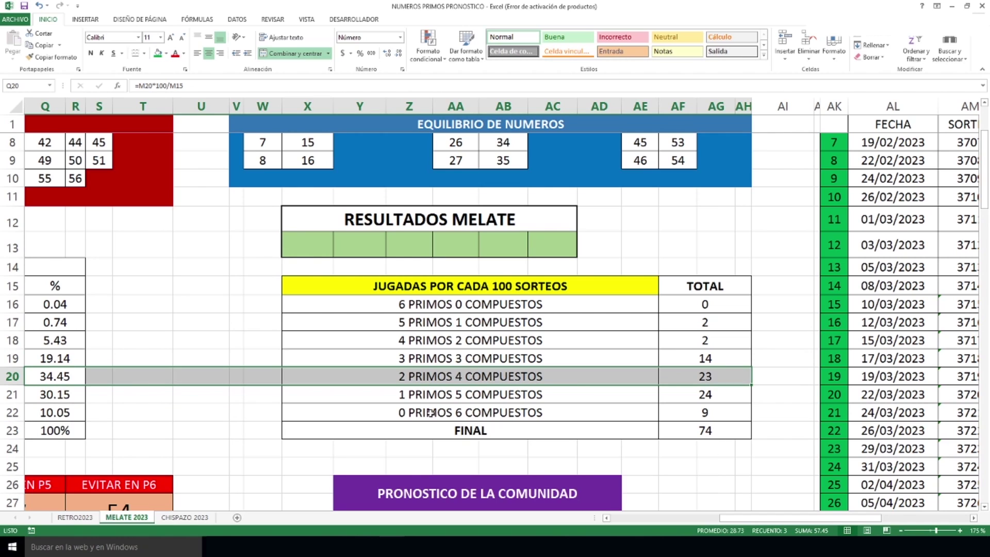
{"action": "left_click_drag", "start_coordinate": [56, 394], "coordinate": [722, 394]}
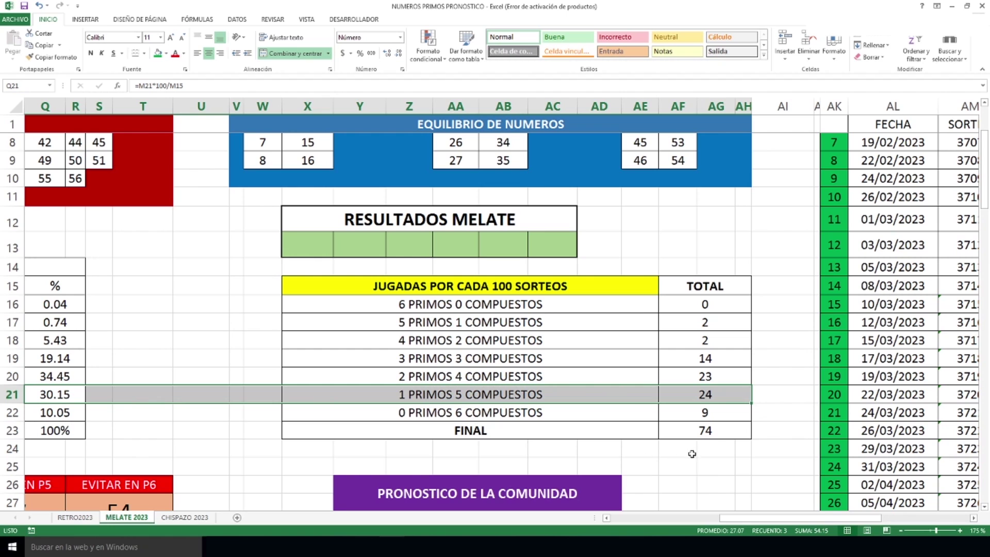
Examine the latest Melate draws in the history table and the 2p/4c cell in the empty row after draw 3774
{"action": "left_click_drag", "start_coordinate": [744, 520], "coordinate": [833, 520]}
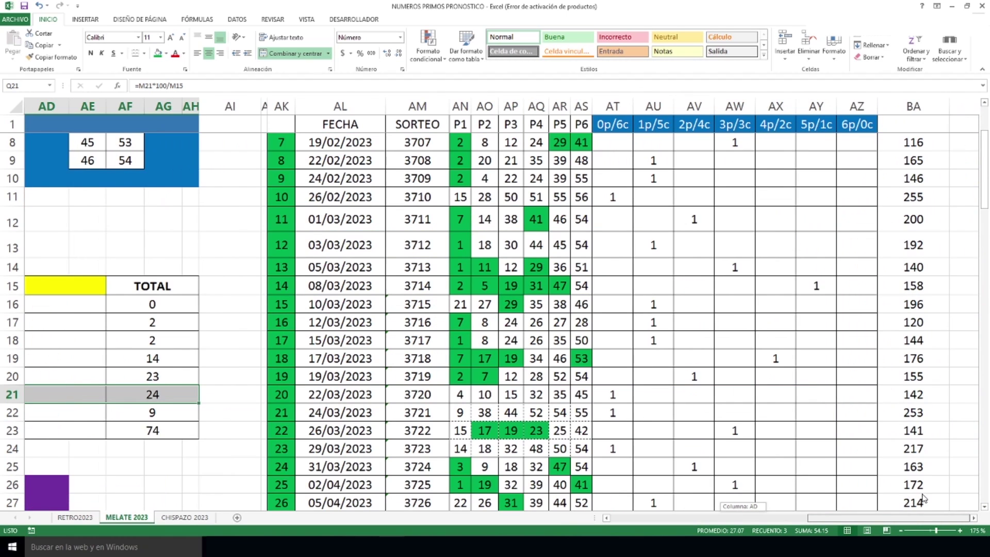
{"action": "scroll", "coordinate": [816, 388], "scroll_direction": "down", "scroll_amount": 12}
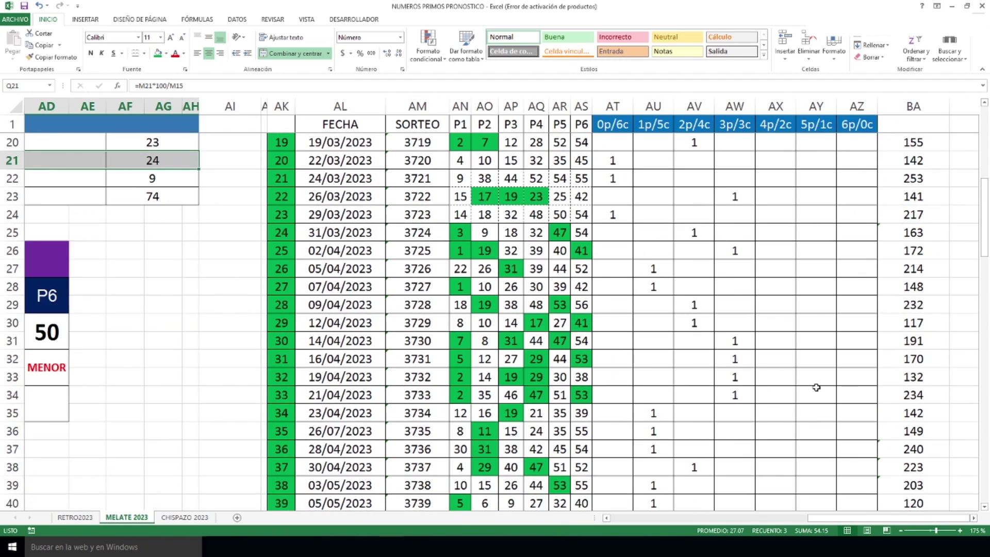
{"action": "scroll", "coordinate": [817, 388], "scroll_direction": "down", "scroll_amount": 6}
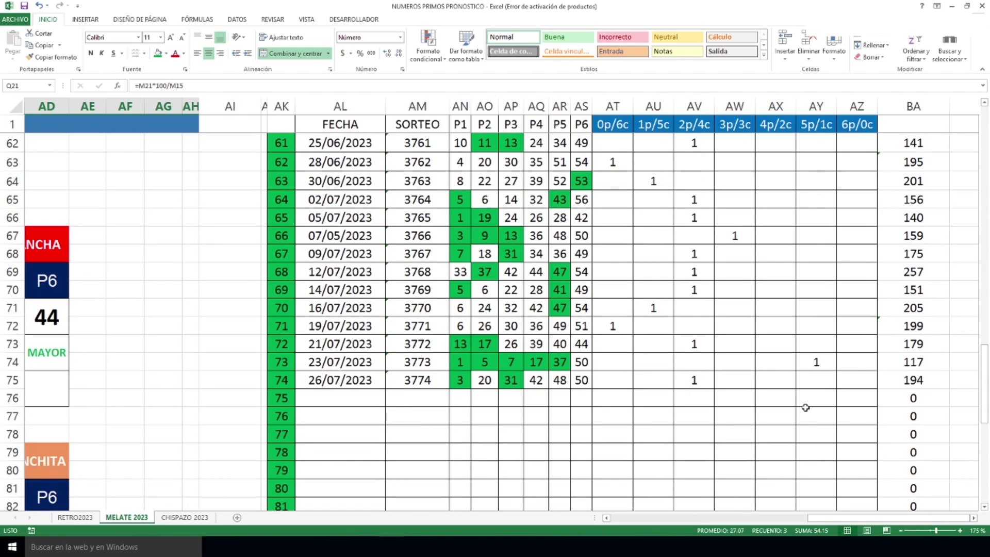
{"action": "left_click", "coordinate": [701, 396]}
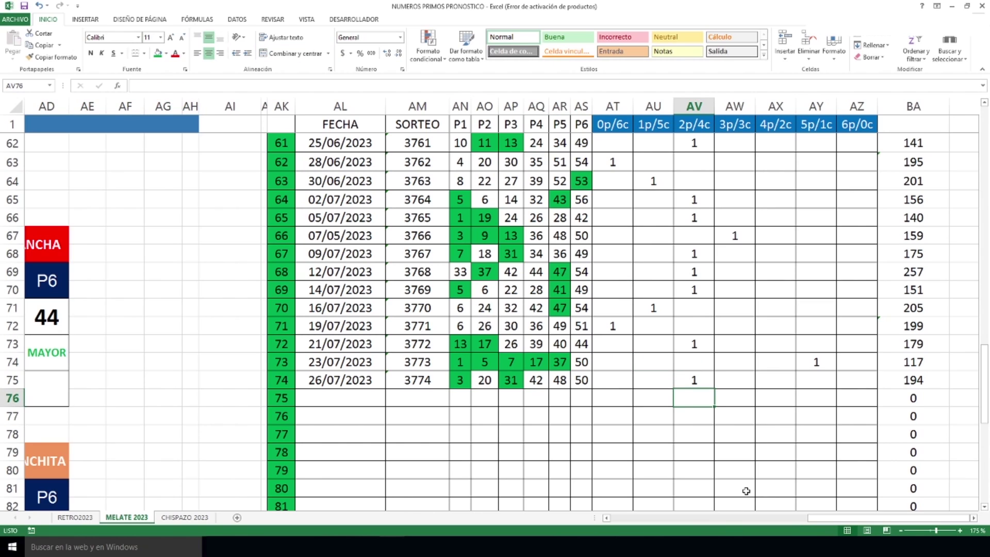
Examine the gaps since the last 3p/3c and 1p/5c draws, and the upcoming rows under 2p/4c
{"action": "left_click_drag", "start_coordinate": [735, 250], "coordinate": [735, 381]}
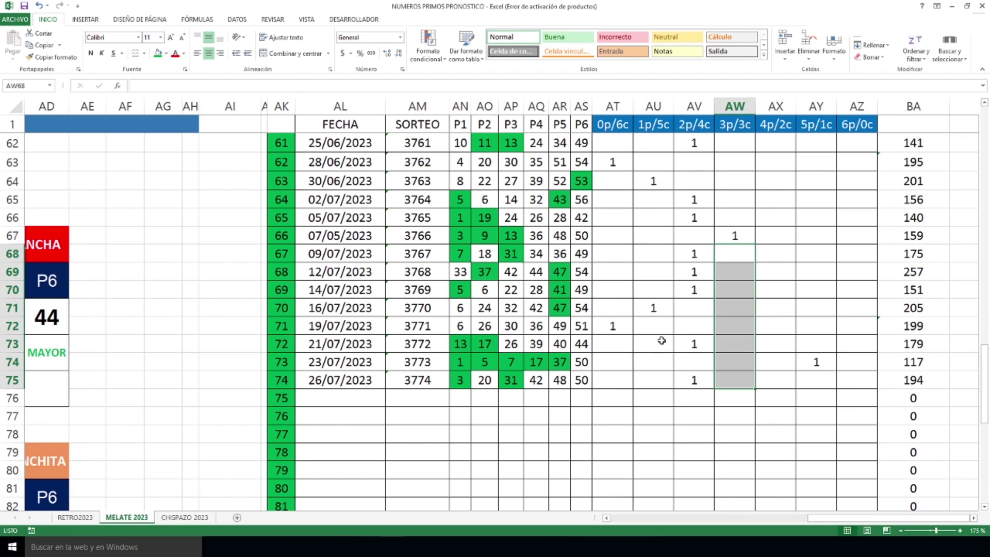
{"action": "left_click_drag", "start_coordinate": [657, 330], "coordinate": [665, 410]}
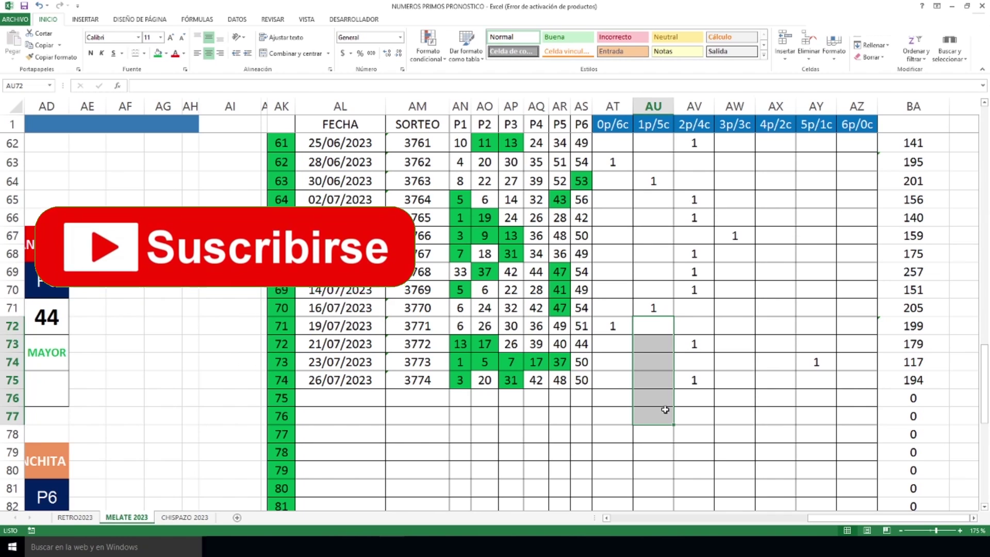
{"action": "left_click_drag", "start_coordinate": [695, 399], "coordinate": [687, 447]}
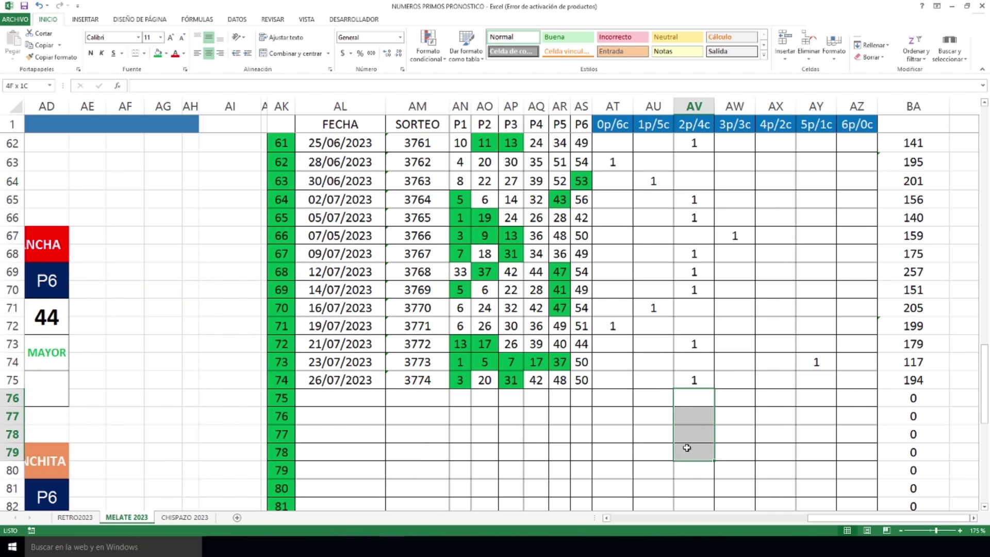
{"action": "left_click_drag", "start_coordinate": [743, 254], "coordinate": [746, 447]}
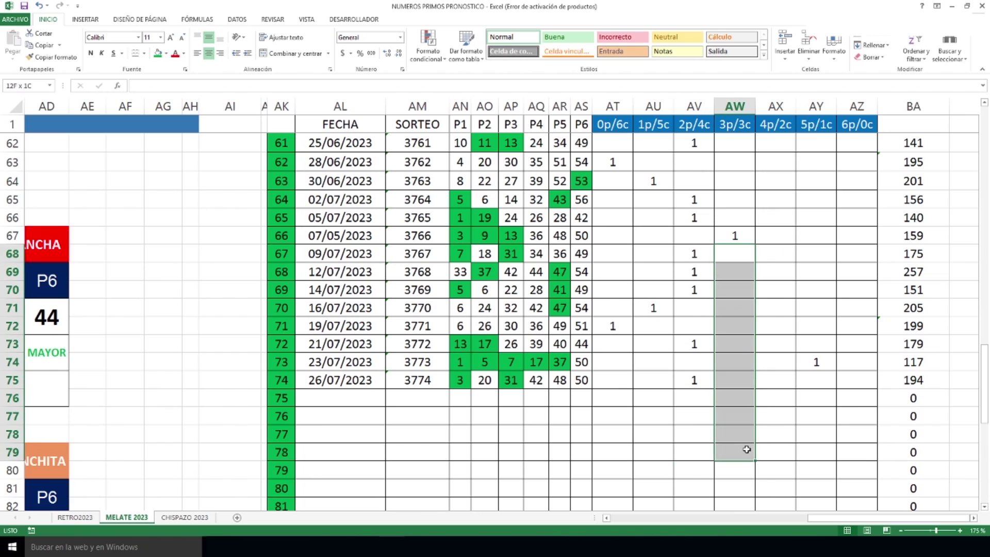
{"action": "left_click_drag", "start_coordinate": [657, 326], "coordinate": [657, 438]}
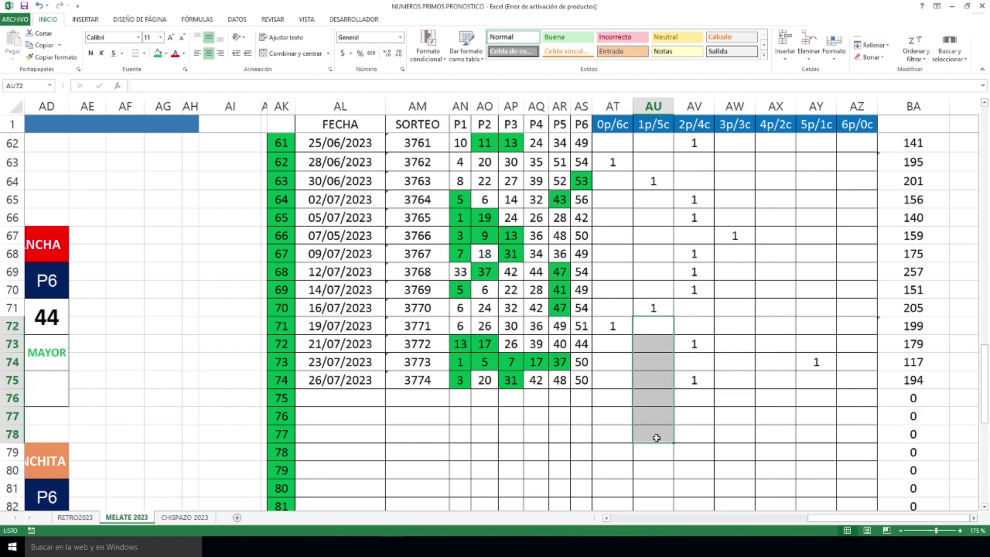
Review the numbers to avoid under EVITAR EN P1, the empty EVITAR EN P2 column, and the 31 under EVITAR EN P3
{"action": "scroll", "coordinate": [657, 438], "scroll_direction": "up", "scroll_amount": 16}
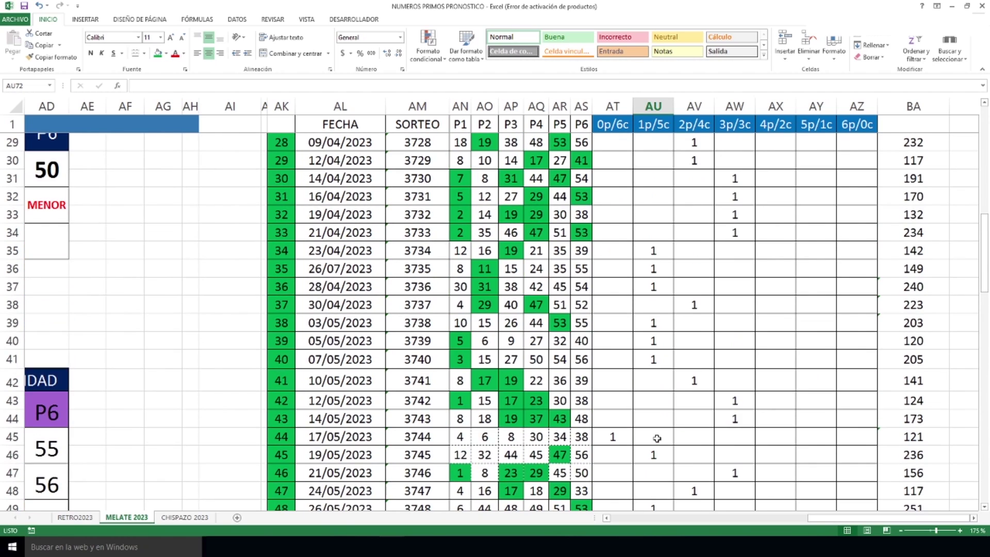
{"action": "scroll", "coordinate": [692, 436], "scroll_direction": "up", "scroll_amount": 3}
{"action": "left_click_drag", "start_coordinate": [885, 518], "coordinate": [686, 518]}
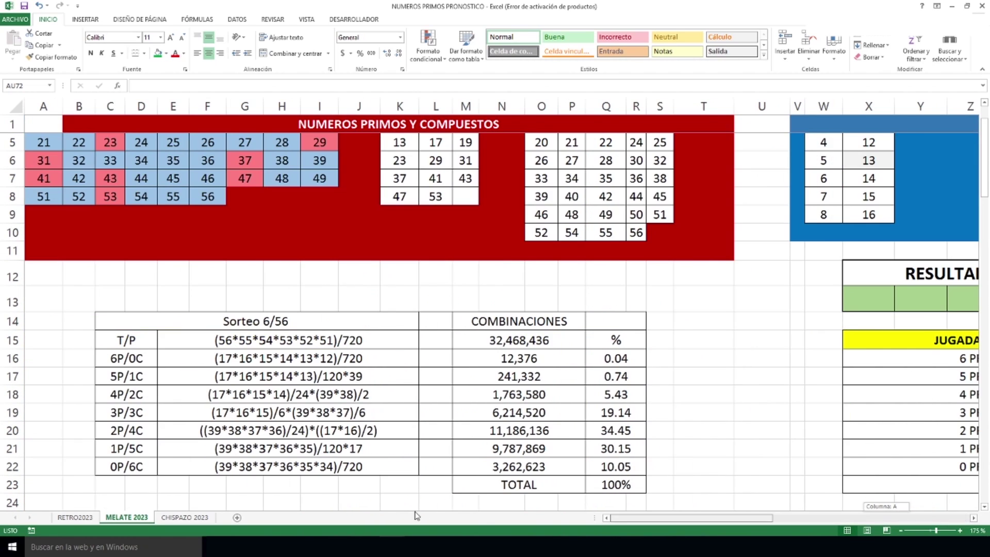
{"action": "scroll", "coordinate": [321, 405], "scroll_direction": "down", "scroll_amount": 5}
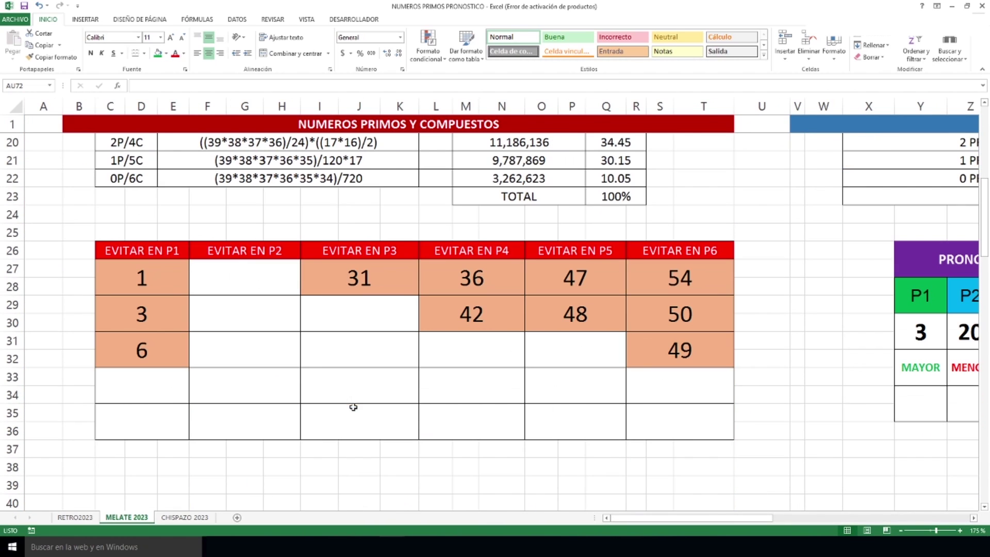
{"action": "left_click", "coordinate": [153, 275]}
{"action": "left_click_drag", "start_coordinate": [230, 276], "coordinate": [240, 413]}
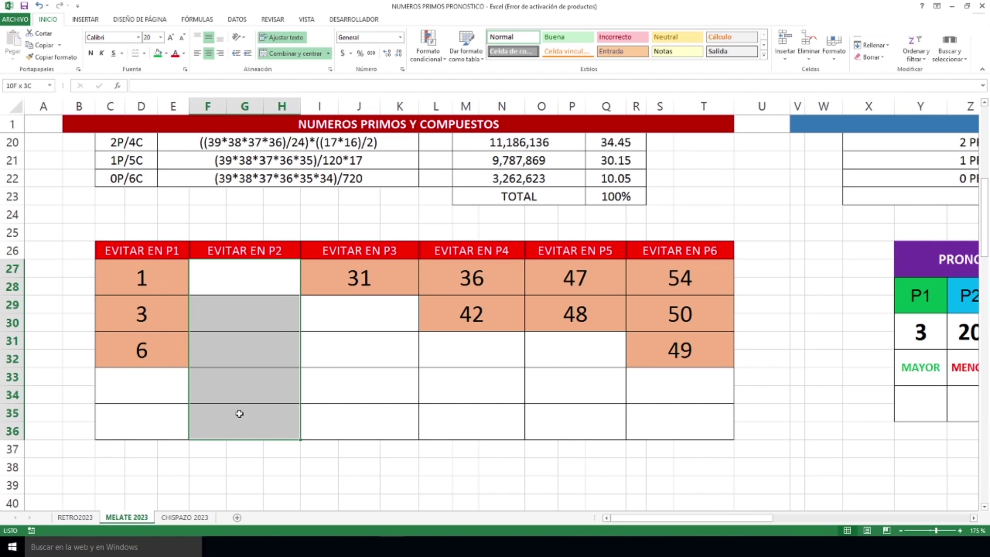
{"action": "left_click", "coordinate": [376, 276]}
Review the avoid numbers 36 and 42 for P4, 47 and 48 for P5, and 54, 50 and 49 for P6
{"action": "left_click", "coordinate": [487, 284]}
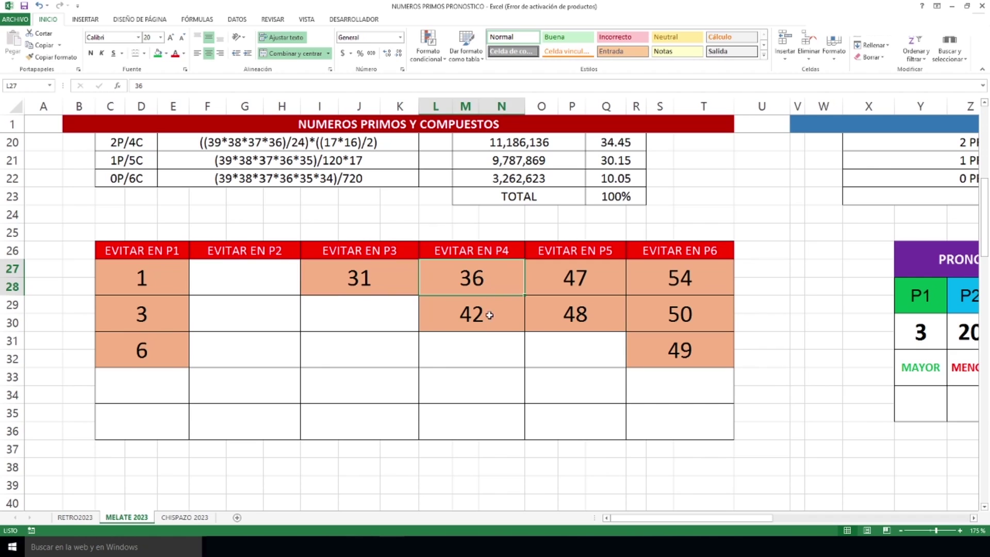
{"action": "left_click", "coordinate": [487, 317]}
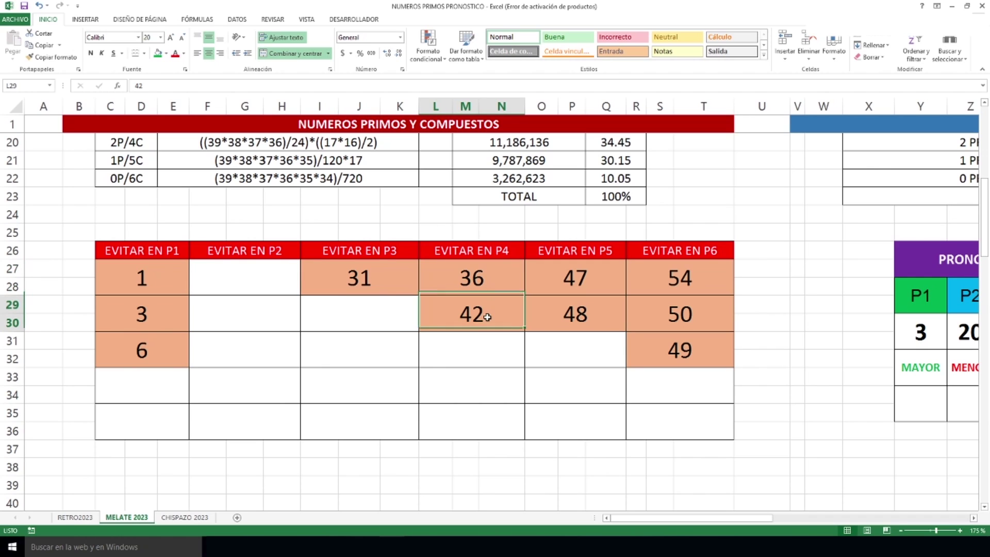
{"action": "left_click", "coordinate": [587, 281]}
{"action": "left_click", "coordinate": [586, 313]}
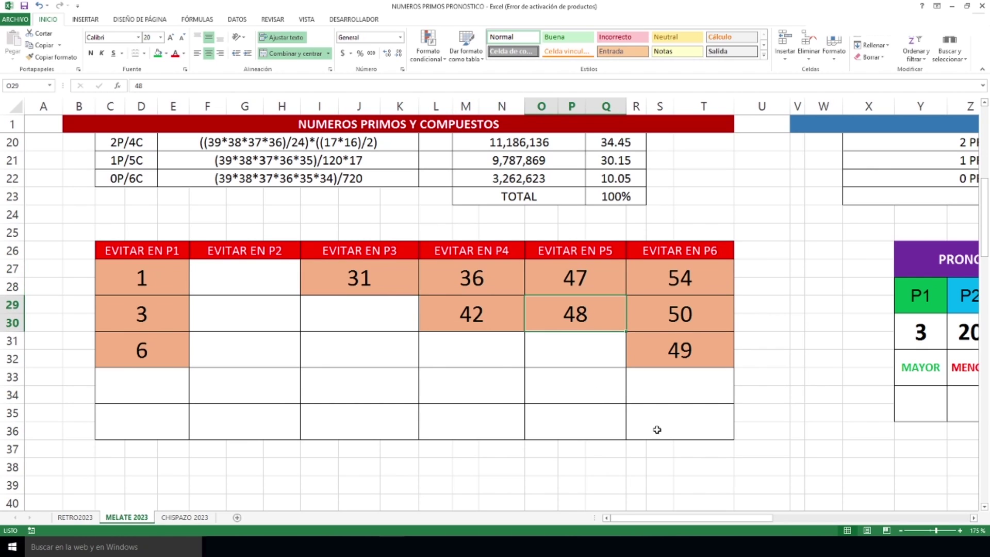
{"action": "left_click", "coordinate": [692, 278]}
{"action": "left_click", "coordinate": [701, 318]}
{"action": "left_click", "coordinate": [702, 345]}
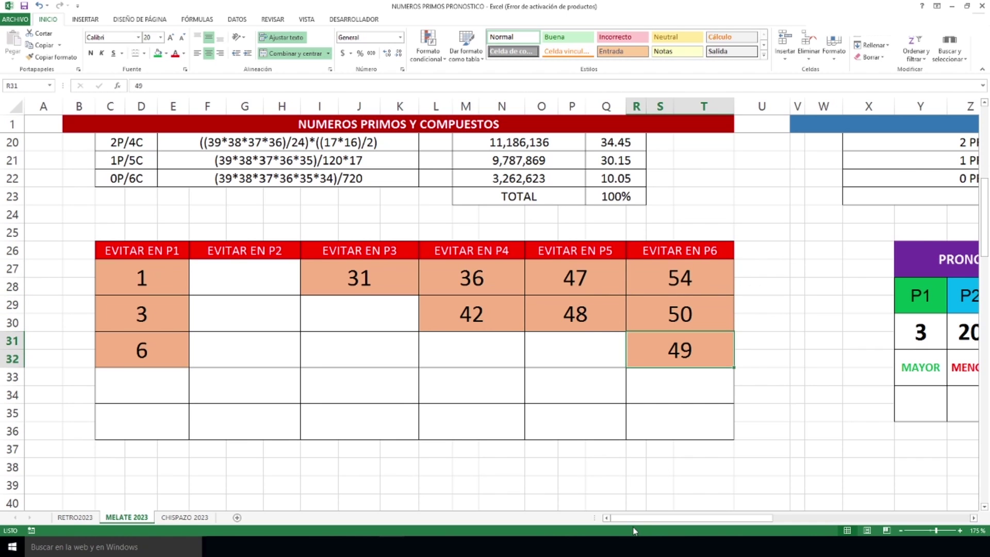
Review the PRONOSTICO DE LA COMUNIDAD table for Melate column by column, from P1 to P6, with each MAYOR or MENOR label
{"action": "left_click_drag", "start_coordinate": [640, 519], "coordinate": [740, 520]}
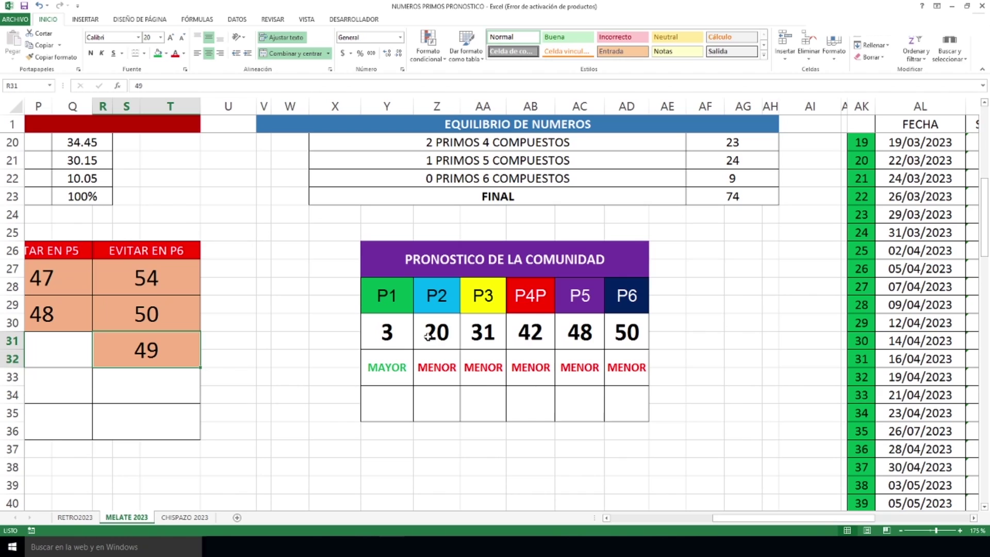
{"action": "left_click_drag", "start_coordinate": [394, 328], "coordinate": [393, 415]}
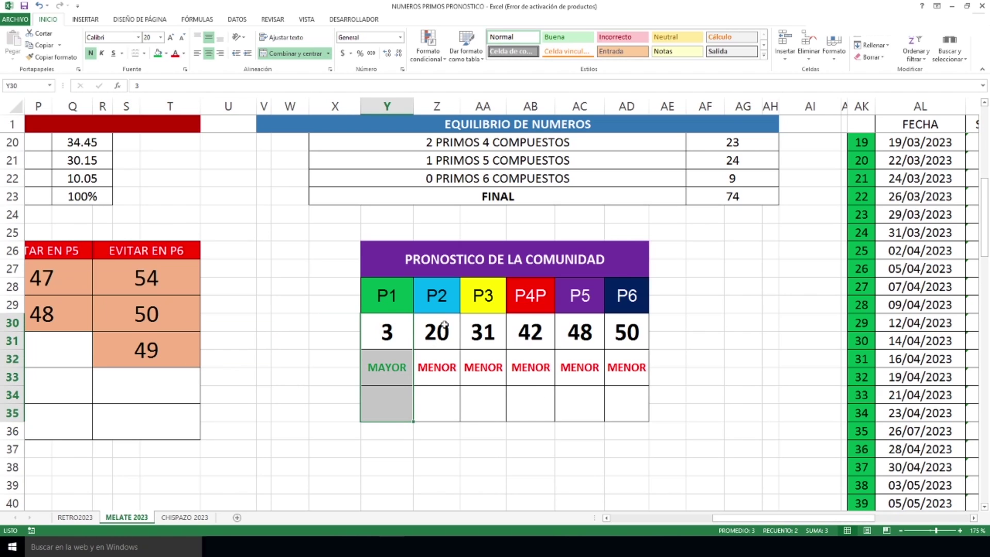
{"action": "left_click_drag", "start_coordinate": [444, 325], "coordinate": [448, 408]}
{"action": "left_click_drag", "start_coordinate": [497, 321], "coordinate": [495, 401]}
{"action": "left_click_drag", "start_coordinate": [542, 331], "coordinate": [539, 406]}
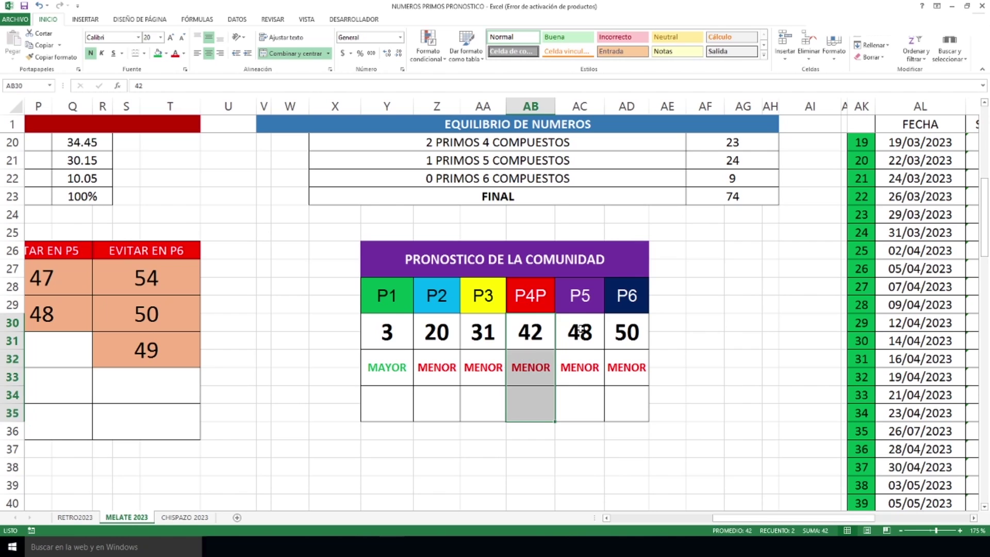
{"action": "left_click_drag", "start_coordinate": [580, 330], "coordinate": [580, 400]}
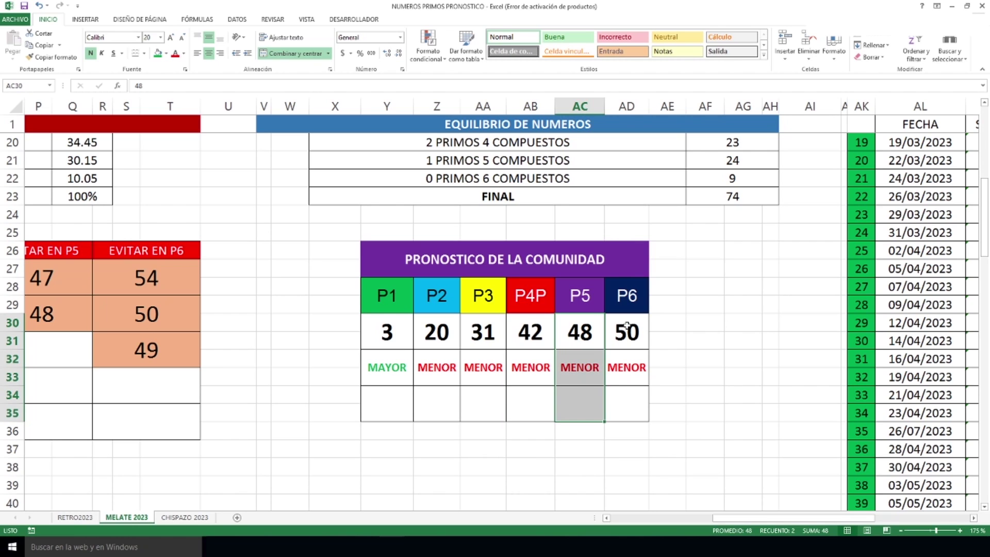
{"action": "left_click_drag", "start_coordinate": [627, 324], "coordinate": [628, 404]}
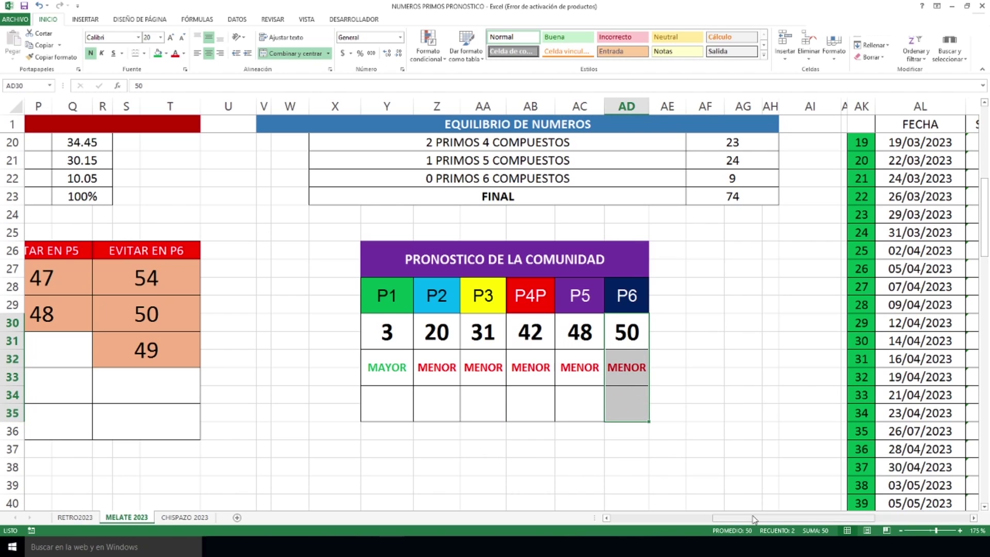
Examine the NÚMEROS COMBINABLES table as a whole, then its green prime cells and the row from 44 to 50
{"action": "left_click_drag", "start_coordinate": [754, 518], "coordinate": [651, 518]}
{"action": "scroll", "coordinate": [361, 304], "scroll_direction": "down", "scroll_amount": 6}
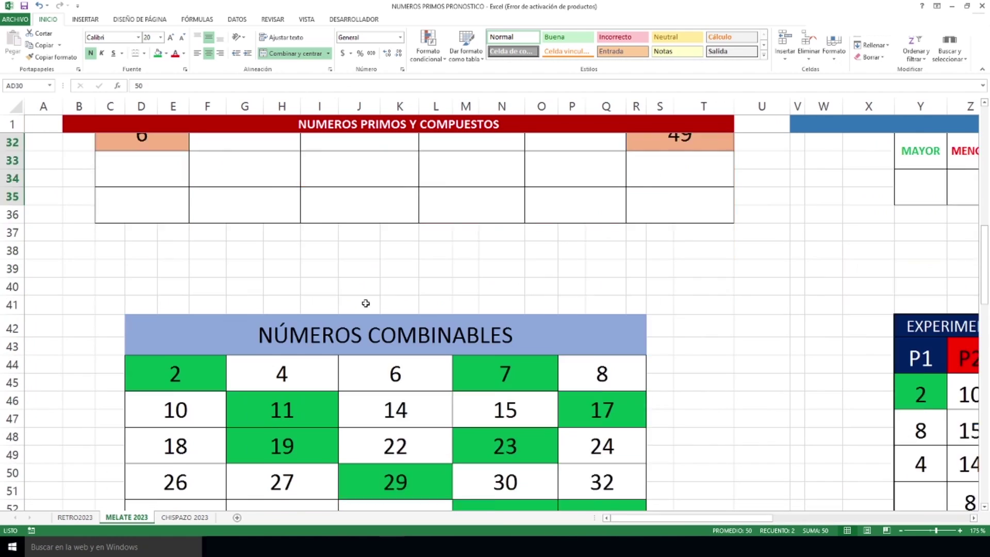
{"action": "scroll", "coordinate": [366, 304], "scroll_direction": "down", "scroll_amount": 1}
{"action": "scroll", "coordinate": [367, 299], "scroll_direction": "down", "scroll_amount": 1}
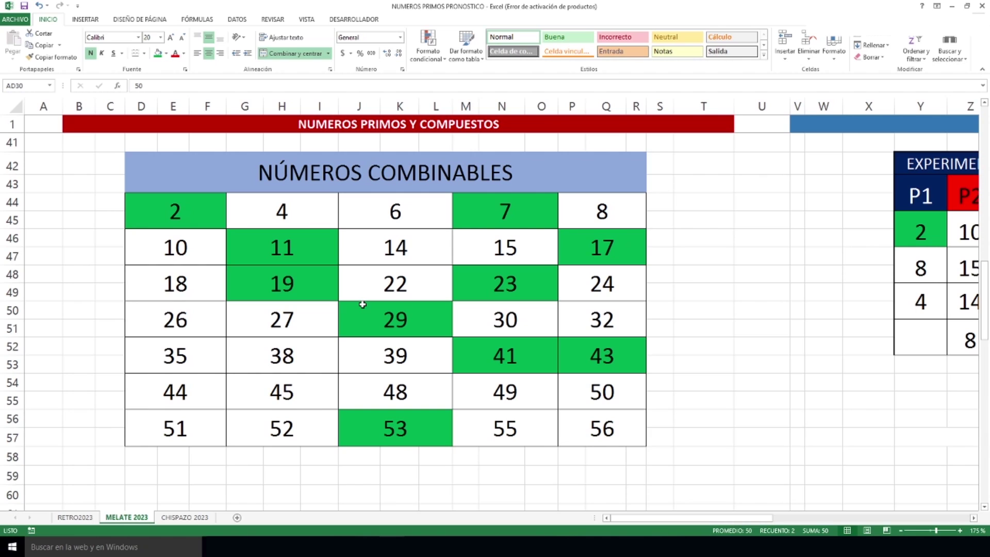
{"action": "left_click_drag", "start_coordinate": [376, 167], "coordinate": [419, 443]}
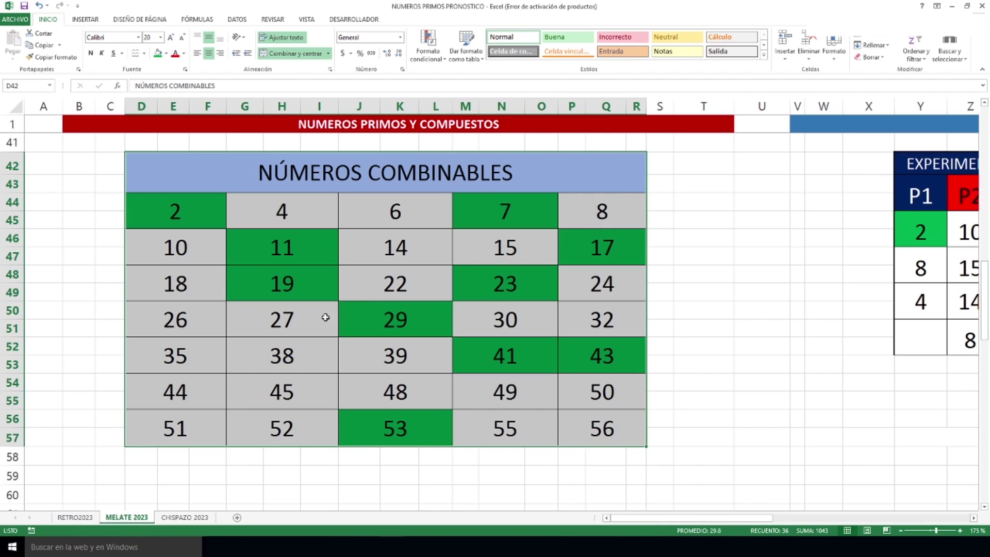
{"action": "left_click", "coordinate": [208, 217]}
{"action": "left_click_drag", "start_coordinate": [237, 232], "coordinate": [276, 283]}
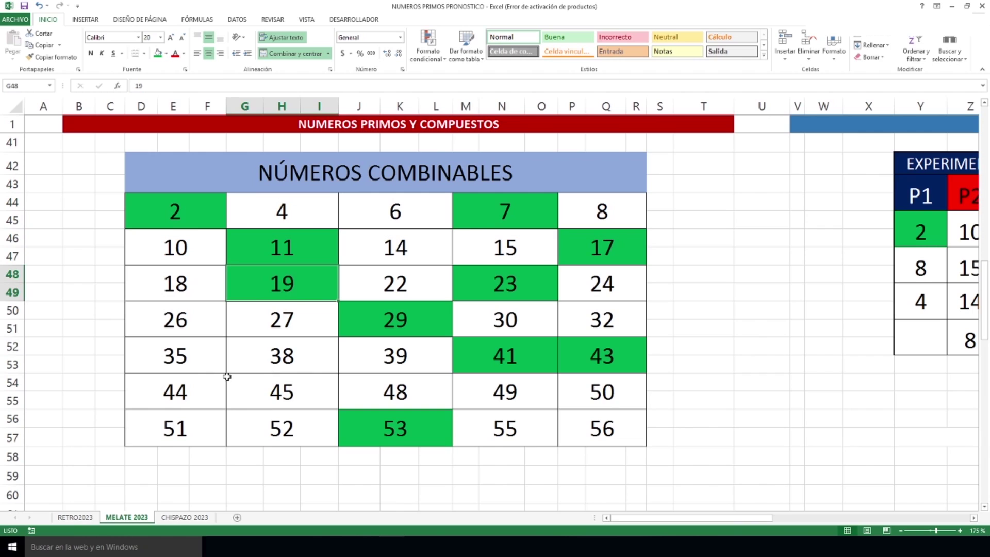
{"action": "left_click", "coordinate": [196, 390]}
{"action": "left_click_drag", "start_coordinate": [196, 390], "coordinate": [590, 411]}
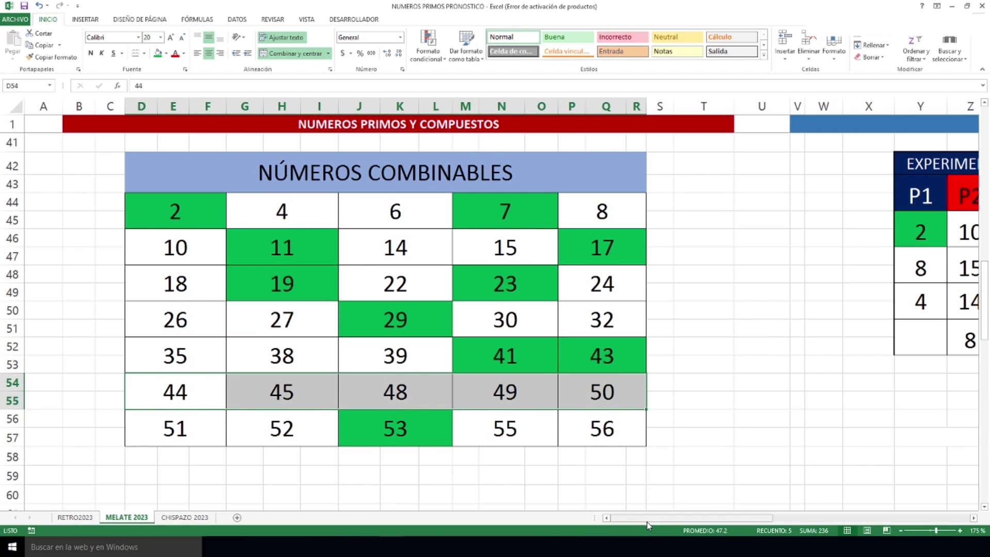
Examine the candidate numbers for P1 to P6 in the EXPERIMENTO MAYOR PROBABILIDAD table, including its last row
{"action": "left_click_drag", "start_coordinate": [642, 523], "coordinate": [741, 522]}
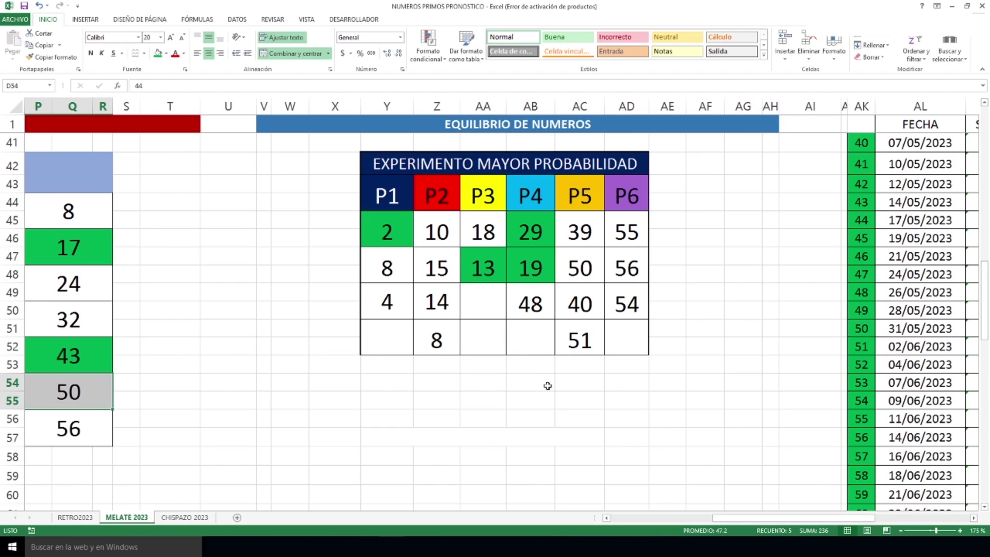
{"action": "left_click_drag", "start_coordinate": [401, 334], "coordinate": [610, 337]}
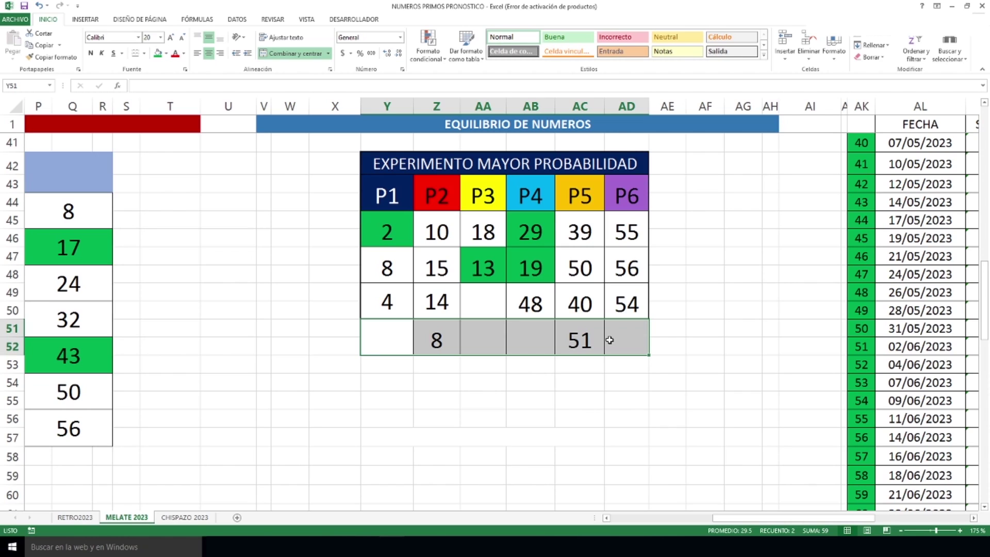
{"action": "left_click_drag", "start_coordinate": [391, 213], "coordinate": [631, 345]}
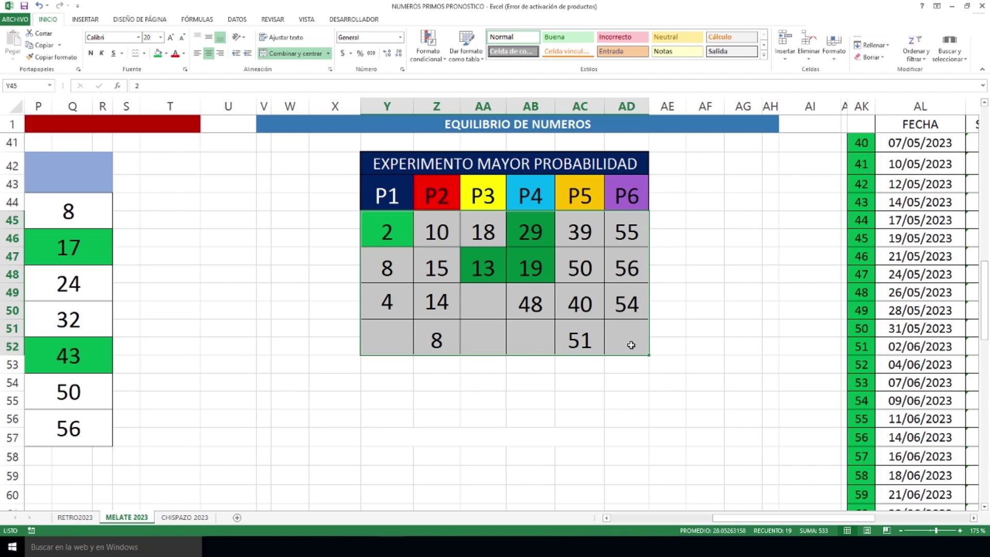
{"action": "scroll", "coordinate": [631, 345], "scroll_direction": "up", "scroll_amount": 11}
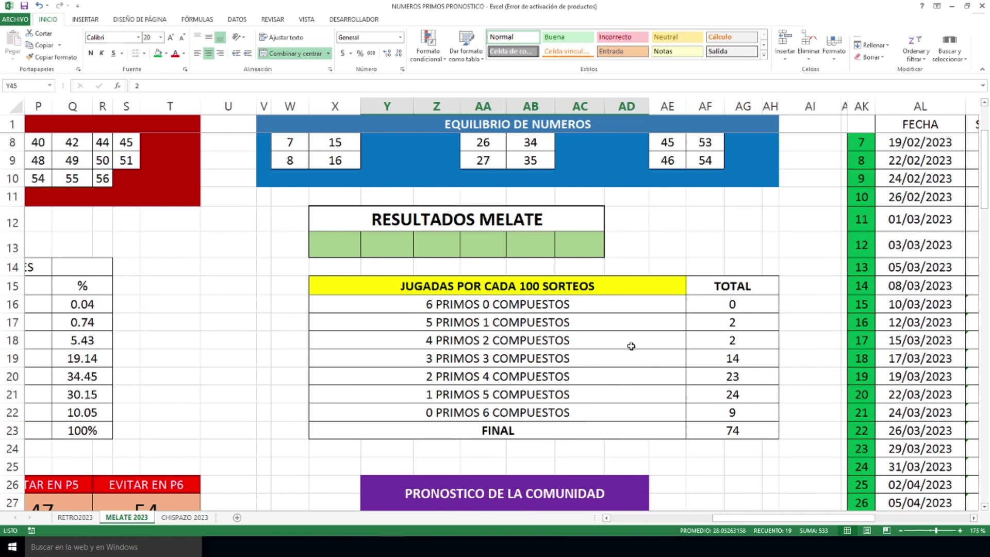
{"action": "scroll", "coordinate": [632, 346], "scroll_direction": "up", "scroll_amount": 2}
{"action": "scroll", "coordinate": [631, 346], "scroll_direction": "down", "scroll_amount": 12}
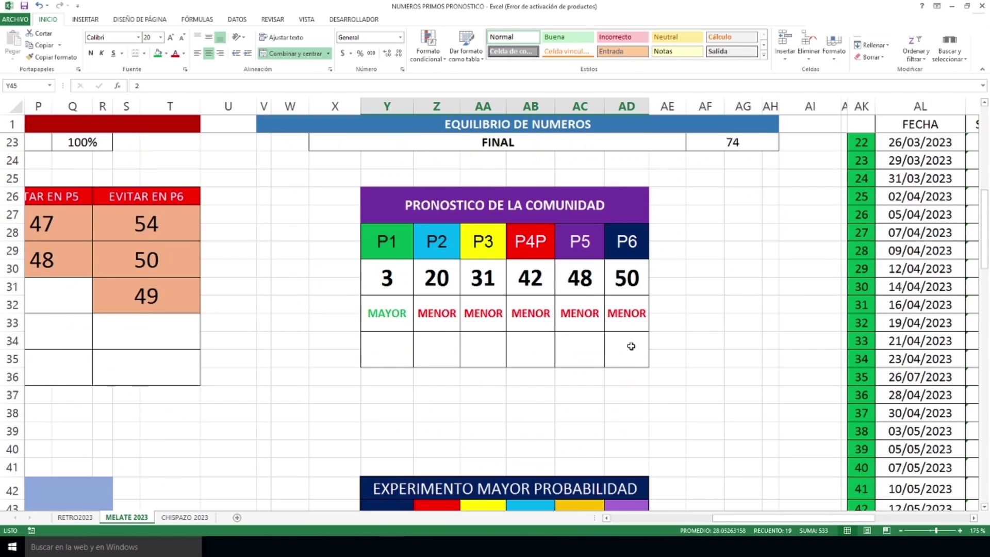
{"action": "left_click", "coordinate": [596, 457]}
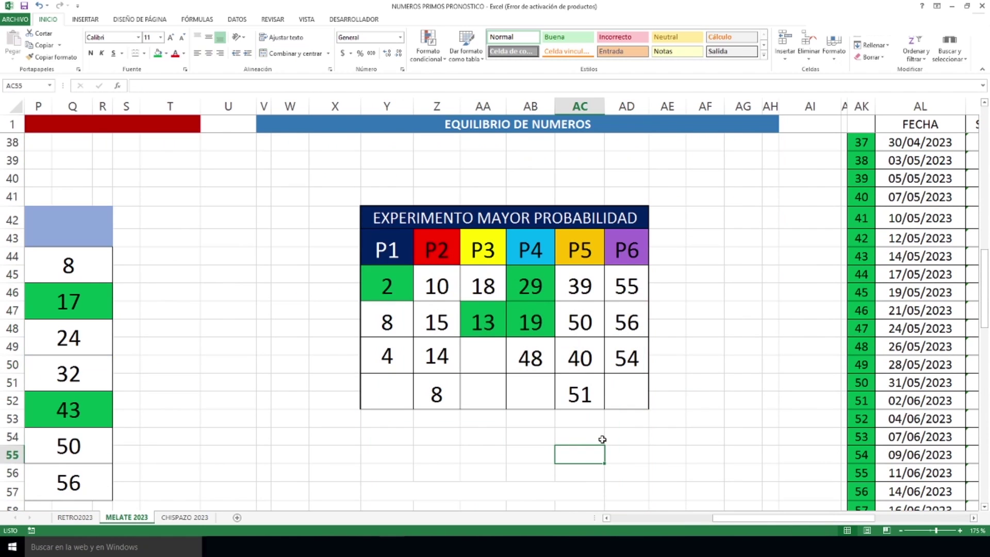
Review the PRONOSTICO DE LA COMUNIDAD REVANCHA table column by column, from P1 to P6, enlarged for reading
{"action": "scroll", "coordinate": [604, 426], "scroll_direction": "down", "scroll_amount": 9}
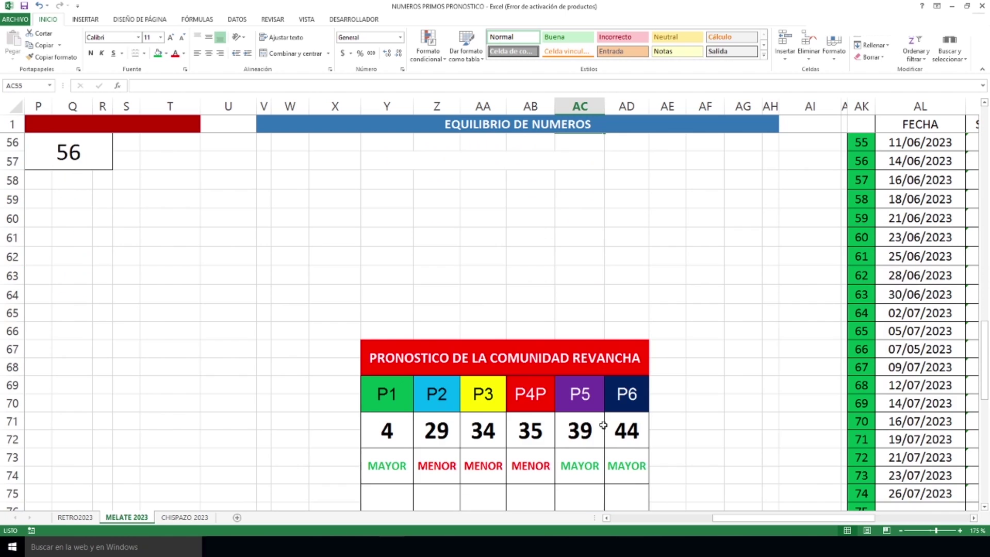
{"action": "scroll", "coordinate": [603, 426], "scroll_direction": "up", "scroll_amount": 2}
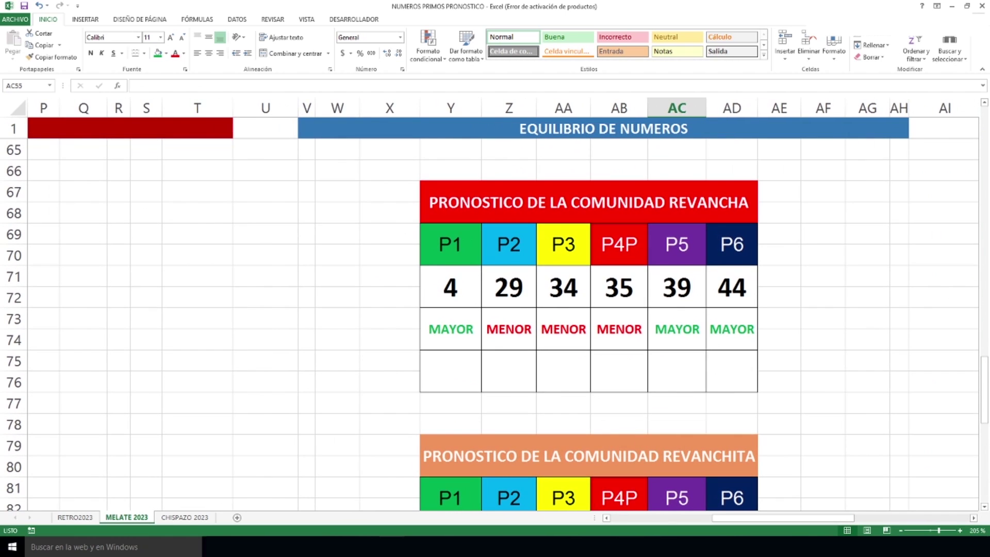
{"action": "mouse_move", "coordinate": [739, 519]}
{"action": "left_mouse_down"}
{"action": "mouse_move", "coordinate": [787, 526]}
{"action": "mouse_move", "coordinate": [748, 526]}
{"action": "left_mouse_up"}
{"action": "scroll", "coordinate": [701, 425], "scroll_direction": "up", "scroll_amount": 2}
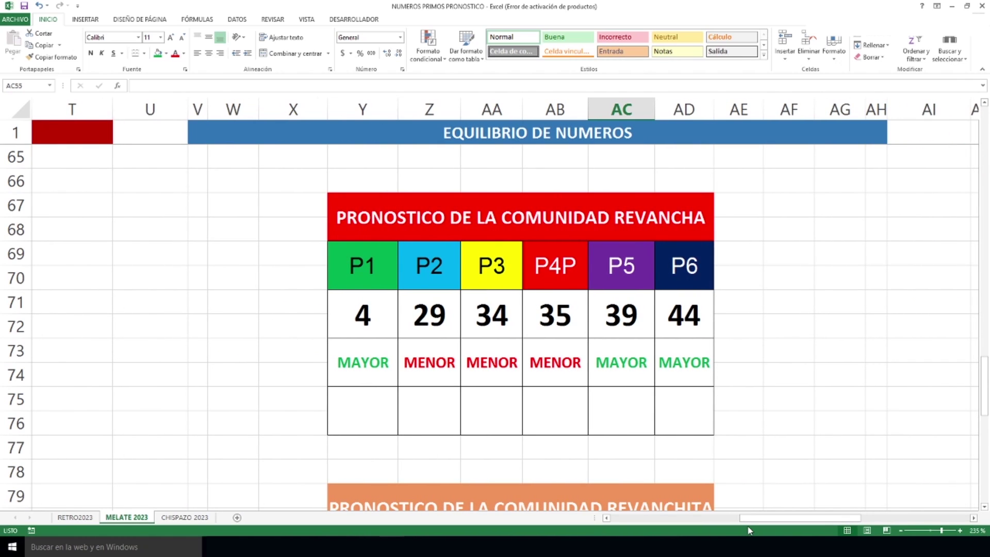
{"action": "left_click", "coordinate": [382, 329]}
{"action": "left_click_drag", "start_coordinate": [382, 329], "coordinate": [398, 431]}
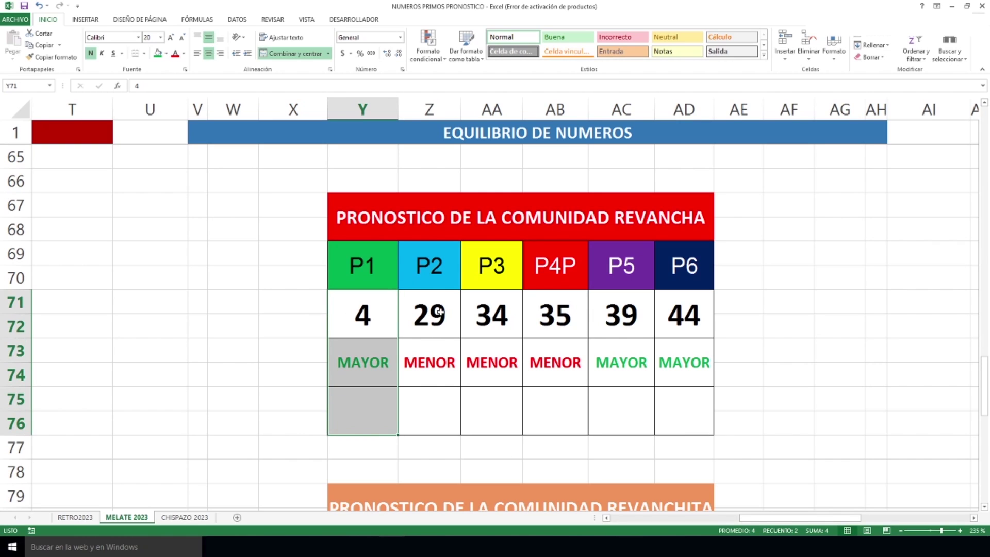
{"action": "left_click_drag", "start_coordinate": [440, 312], "coordinate": [441, 404]}
{"action": "left_click_drag", "start_coordinate": [497, 317], "coordinate": [499, 402]}
{"action": "left_click_drag", "start_coordinate": [557, 317], "coordinate": [557, 395]}
{"action": "left_click_drag", "start_coordinate": [629, 315], "coordinate": [629, 414]}
{"action": "left_click_drag", "start_coordinate": [701, 321], "coordinate": [692, 405]}
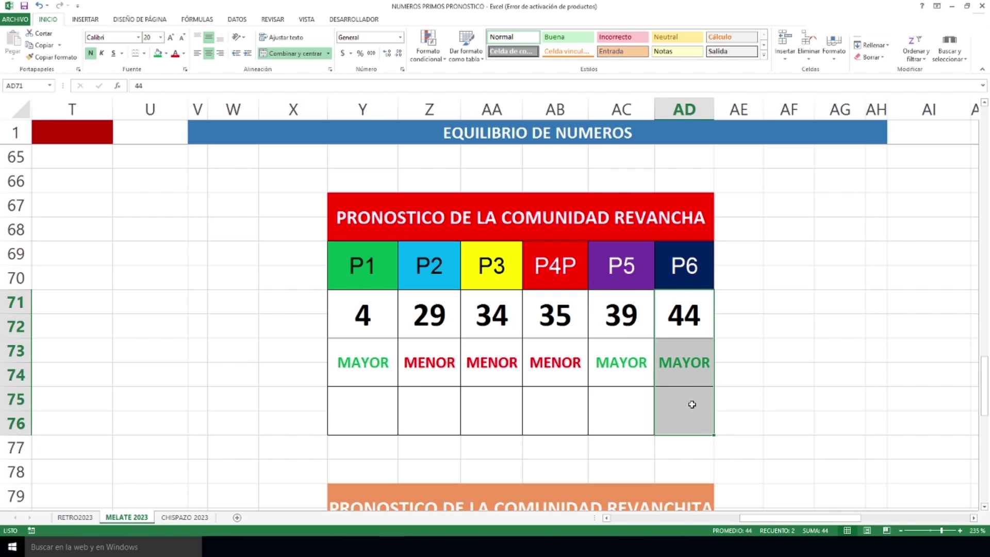
Review the PRONOSTICO DE LA COMUNIDAD REVANCHITA table column by column, from P1 to P6, with each MAYOR or MENOR label
{"action": "scroll", "coordinate": [721, 314], "scroll_direction": "down", "scroll_amount": 4}
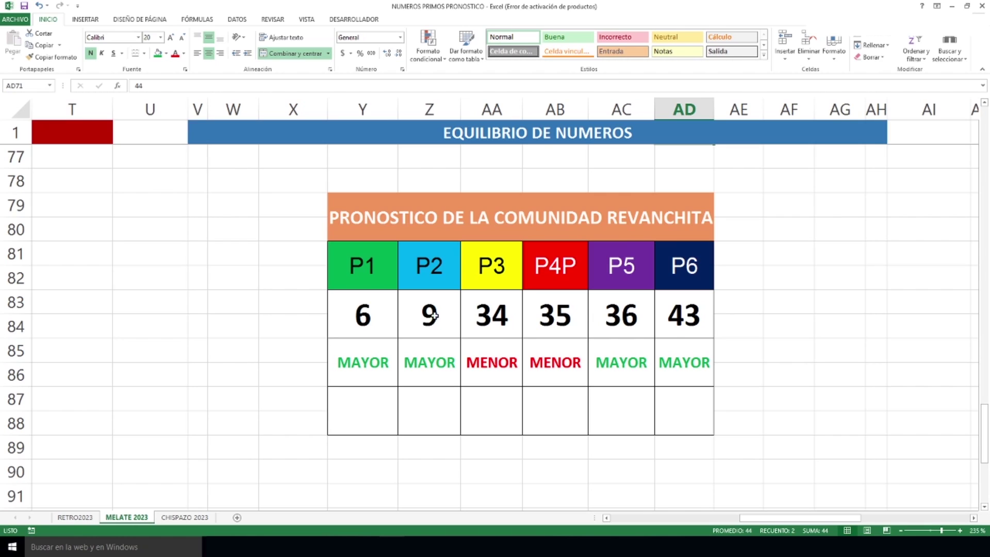
{"action": "left_click_drag", "start_coordinate": [380, 309], "coordinate": [378, 409]}
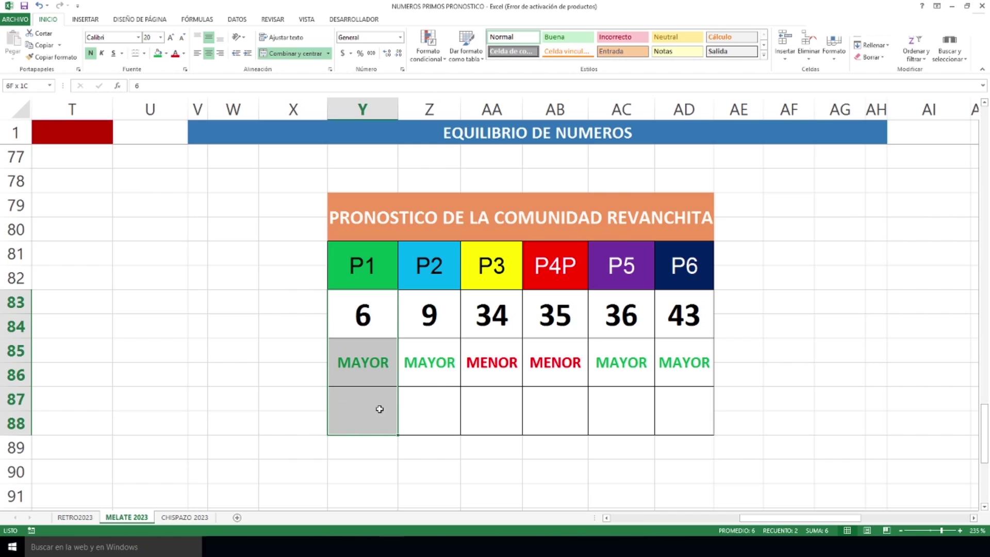
{"action": "left_click_drag", "start_coordinate": [437, 316], "coordinate": [431, 399]}
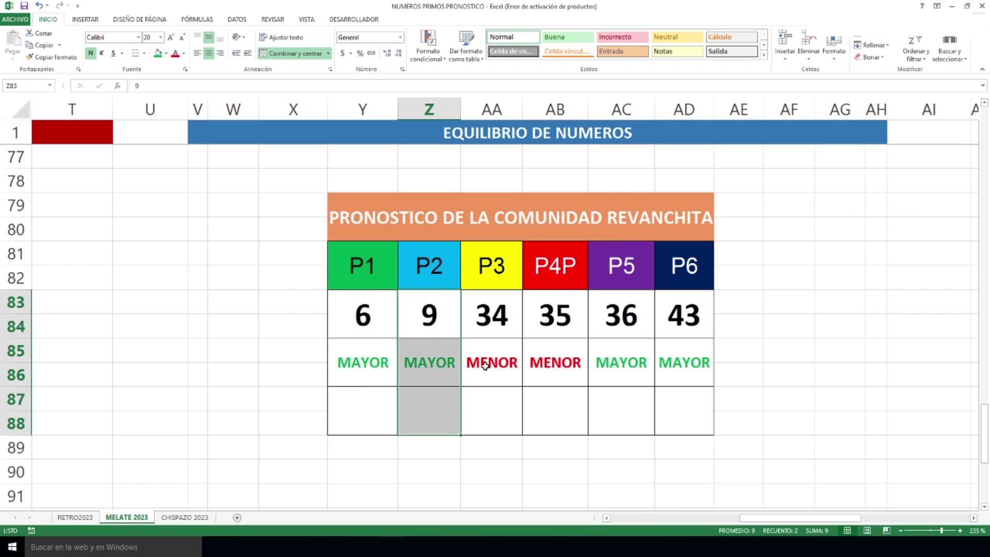
{"action": "left_click_drag", "start_coordinate": [502, 320], "coordinate": [492, 400]}
{"action": "left_click_drag", "start_coordinate": [551, 304], "coordinate": [553, 397]}
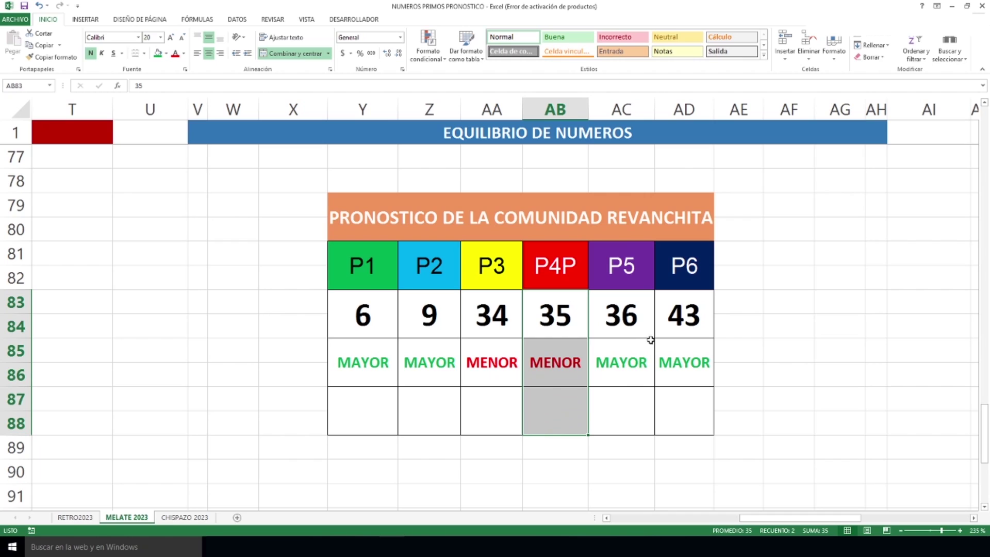
{"action": "left_click_drag", "start_coordinate": [635, 310], "coordinate": [631, 403]}
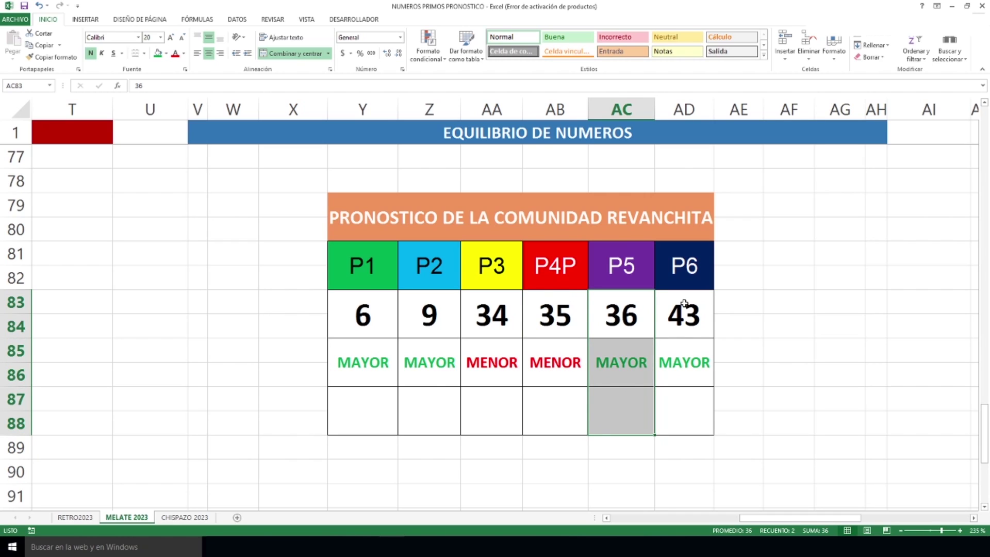
{"action": "left_click_drag", "start_coordinate": [684, 303], "coordinate": [681, 413]}
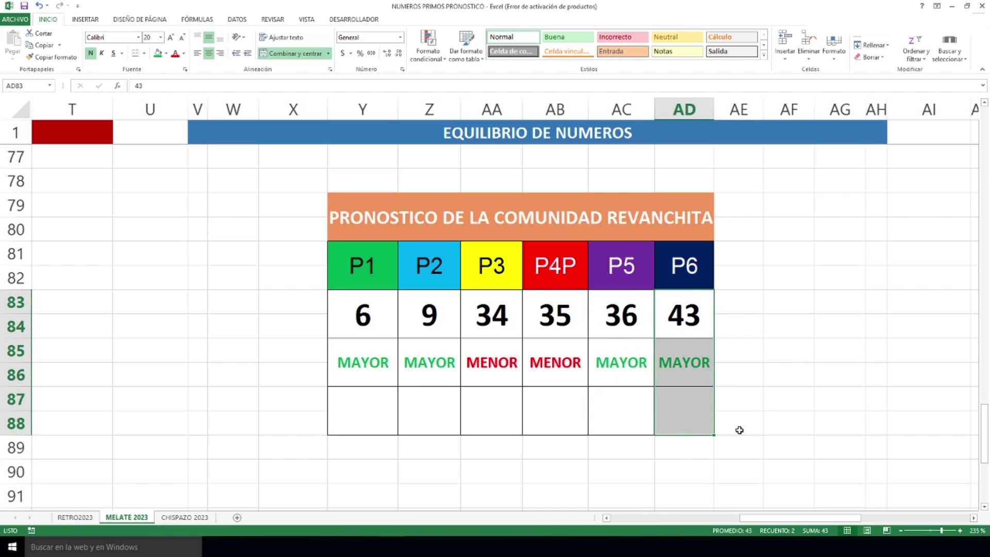
{"action": "left_click", "coordinate": [735, 448]}
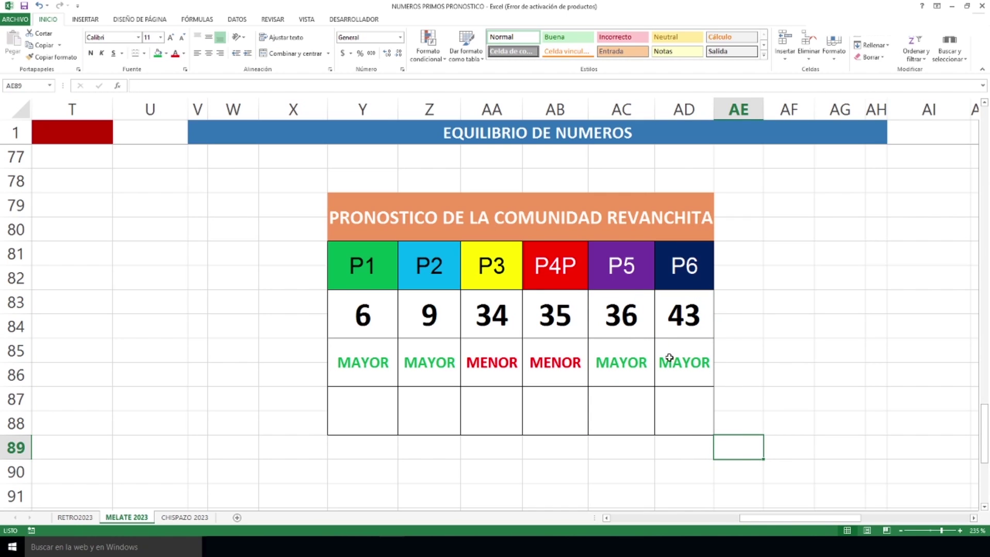
Look back over the three community forecasts, the JUGADAS POR CADA 100 SORTEOS table and the empty RESULTADOS MELATE row
{"action": "scroll", "coordinate": [669, 357], "scroll_direction": "down", "scroll_amount": 2}
{"action": "scroll", "coordinate": [668, 390], "scroll_direction": "up", "scroll_amount": 1}
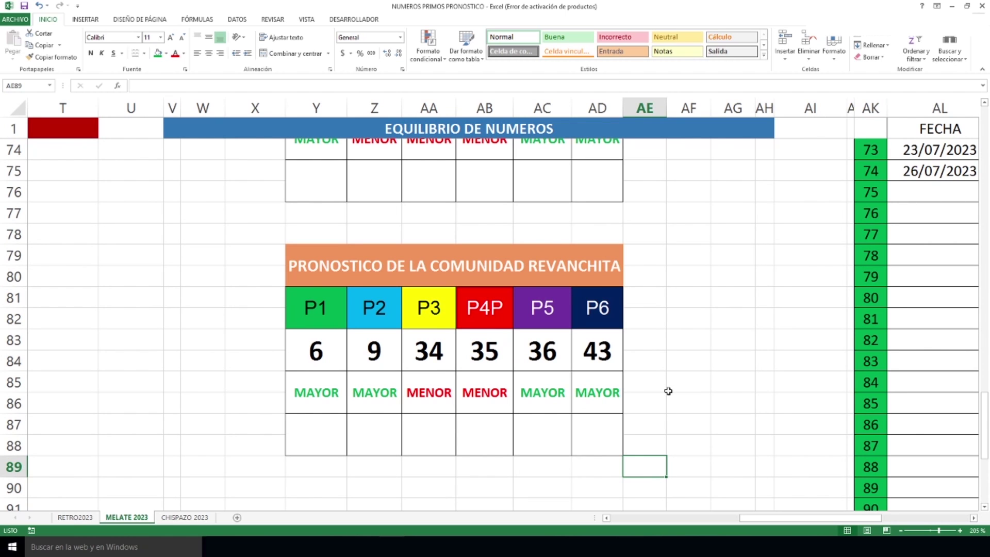
{"action": "scroll", "coordinate": [669, 391], "scroll_direction": "up", "scroll_amount": 5}
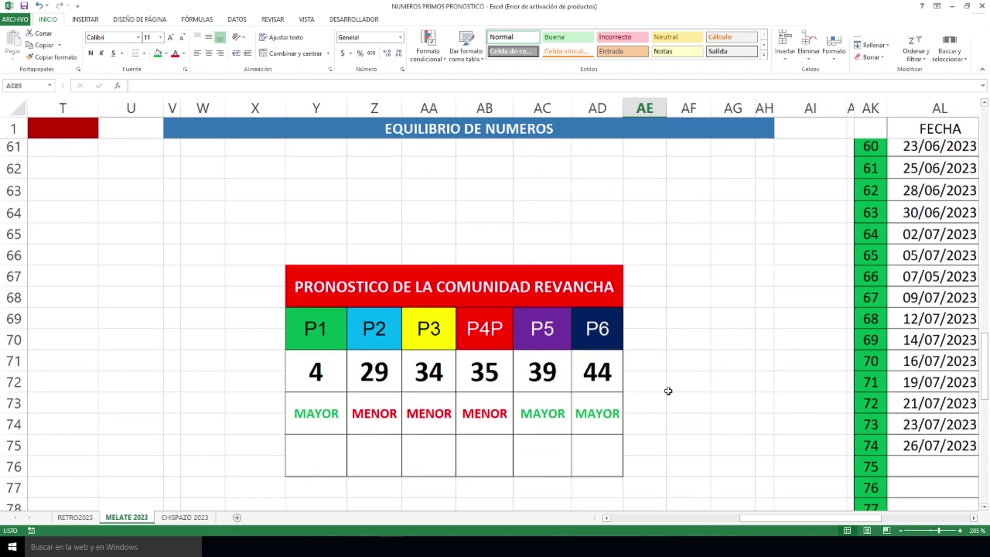
{"action": "scroll", "coordinate": [669, 391], "scroll_direction": "up", "scroll_amount": 15}
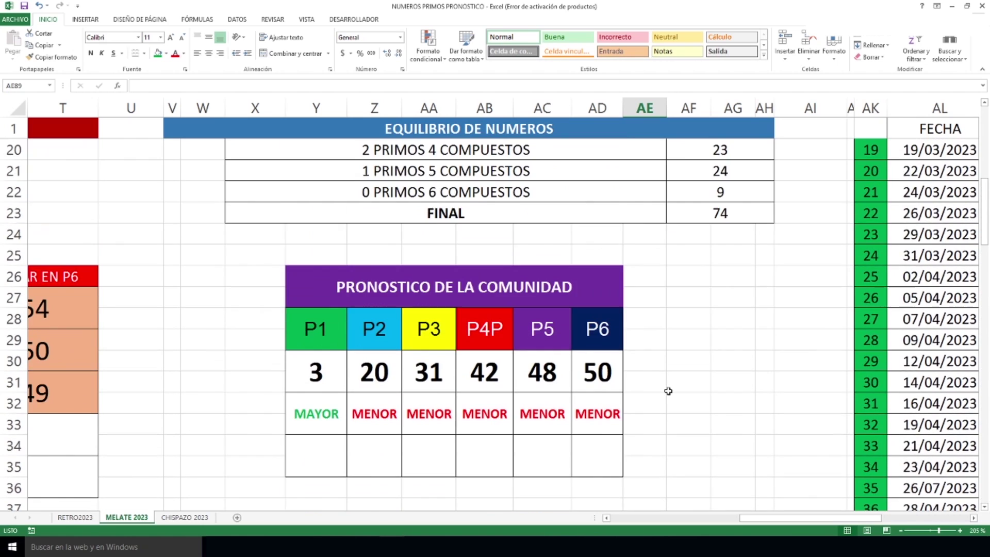
{"action": "scroll", "coordinate": [668, 391], "scroll_direction": "up", "scroll_amount": 1}
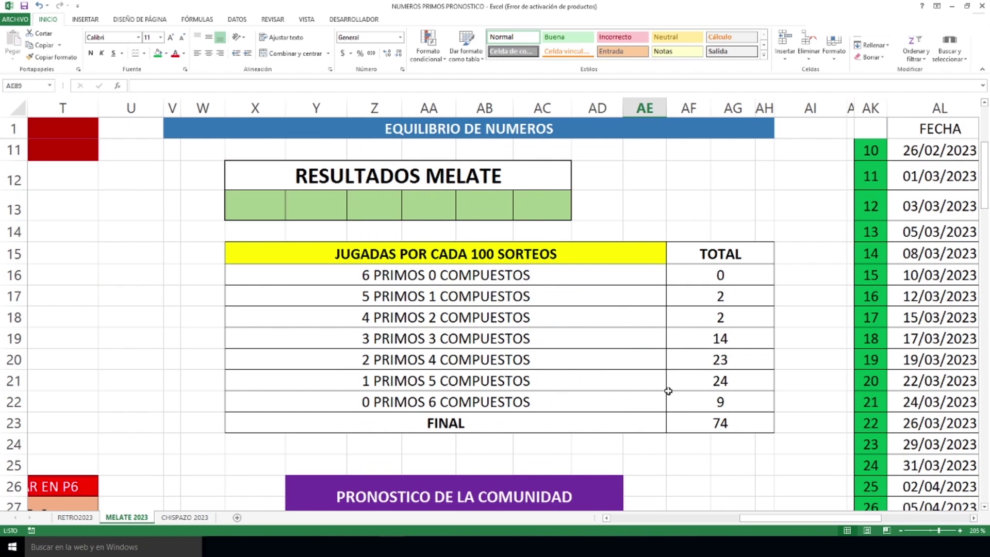
{"action": "scroll", "coordinate": [669, 391], "scroll_direction": "down", "scroll_amount": 1}
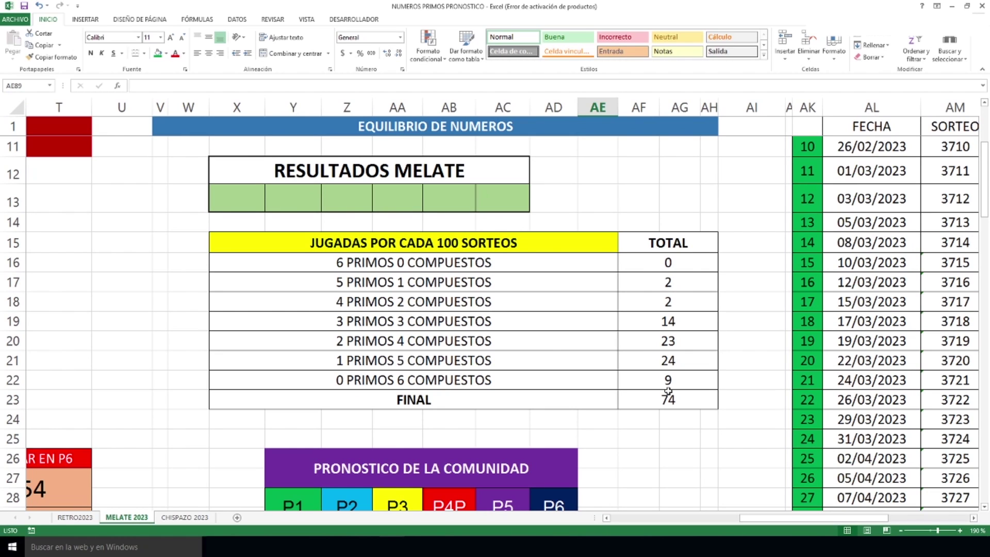
{"action": "scroll", "coordinate": [669, 391], "scroll_direction": "up", "scroll_amount": 2}
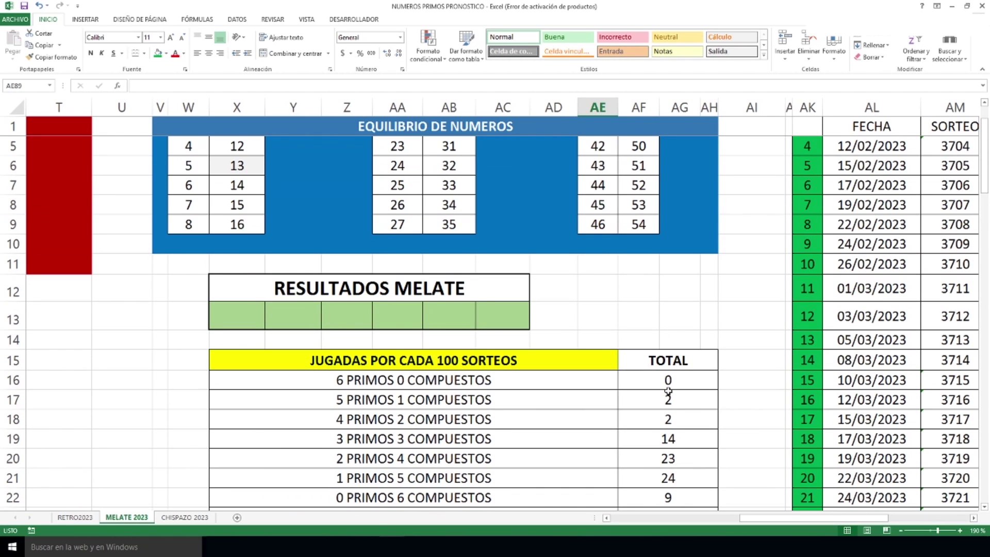